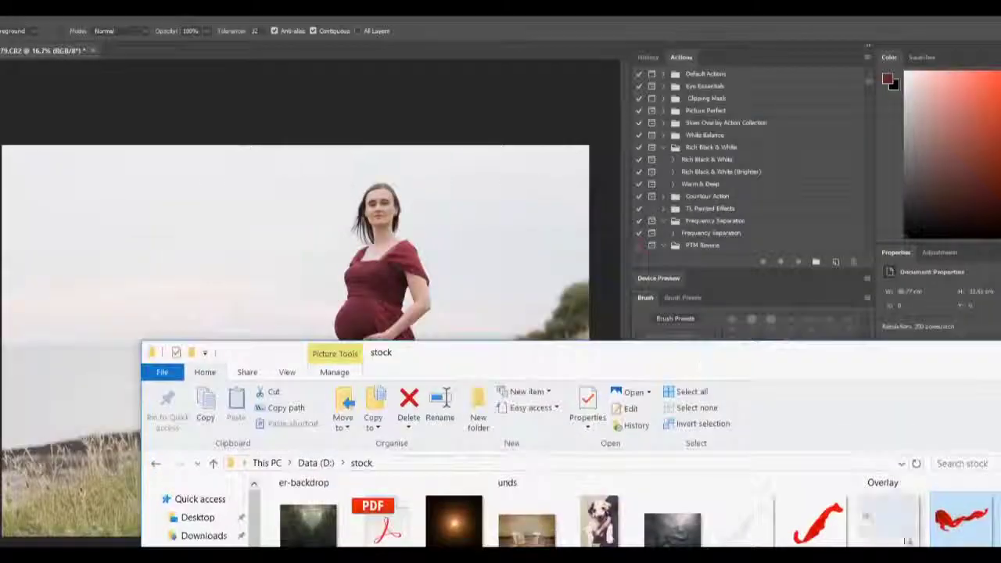
# Place the Dress2 and Dress6 fabric images from the stock folder as new layers beside the woman.
pyautogui.moveTo(908, 540); pyautogui.dragTo(389, 338)
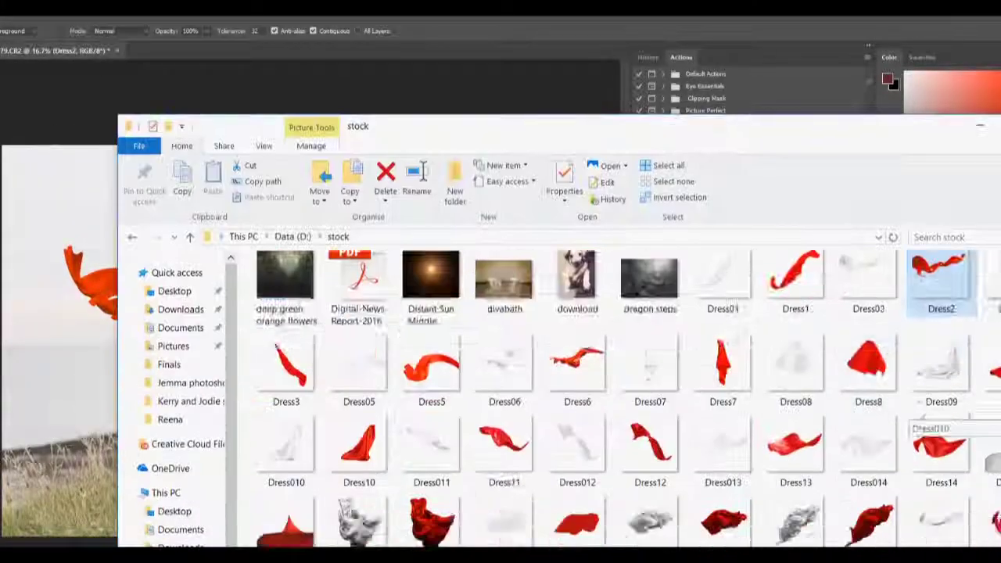
pyautogui.scroll(-3, 547, 469)
pyautogui.moveTo(436, 469); pyautogui.dragTo(317, 400)
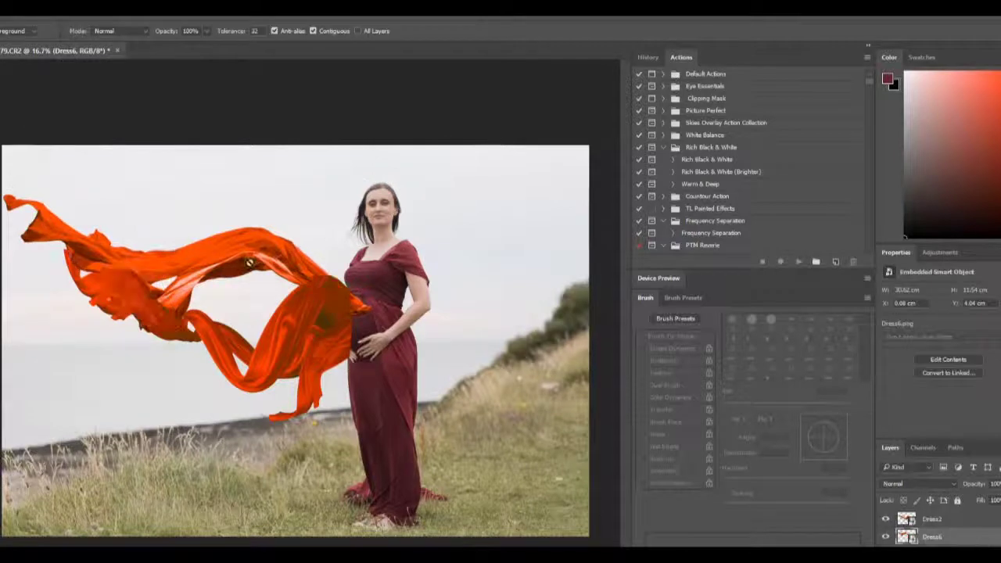
# Merge the fabric layers and mask out the fabric where it overlaps the belly using a small brush.
pyautogui.rightClick(931, 537)
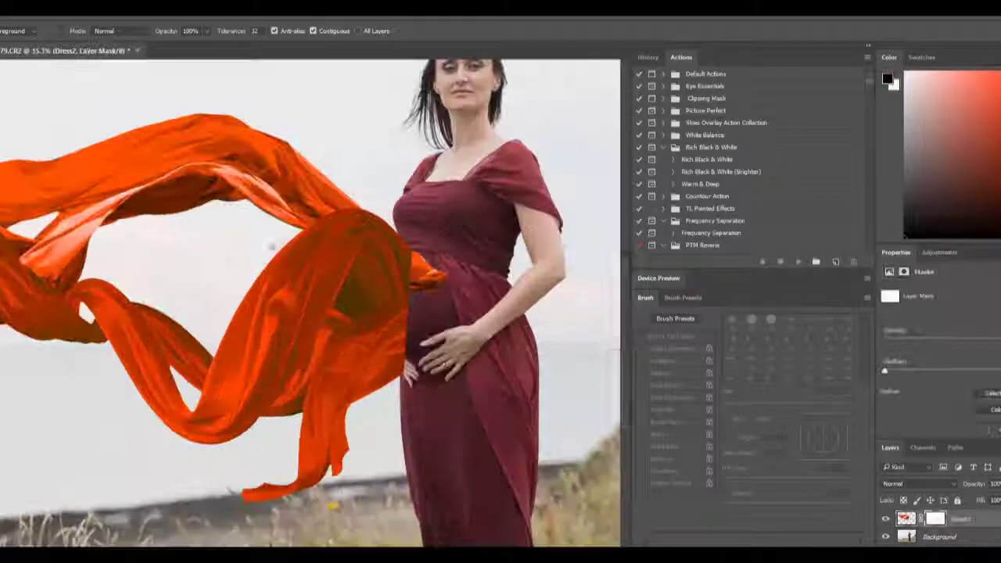
pyautogui.hotkey('ctrl', '+')
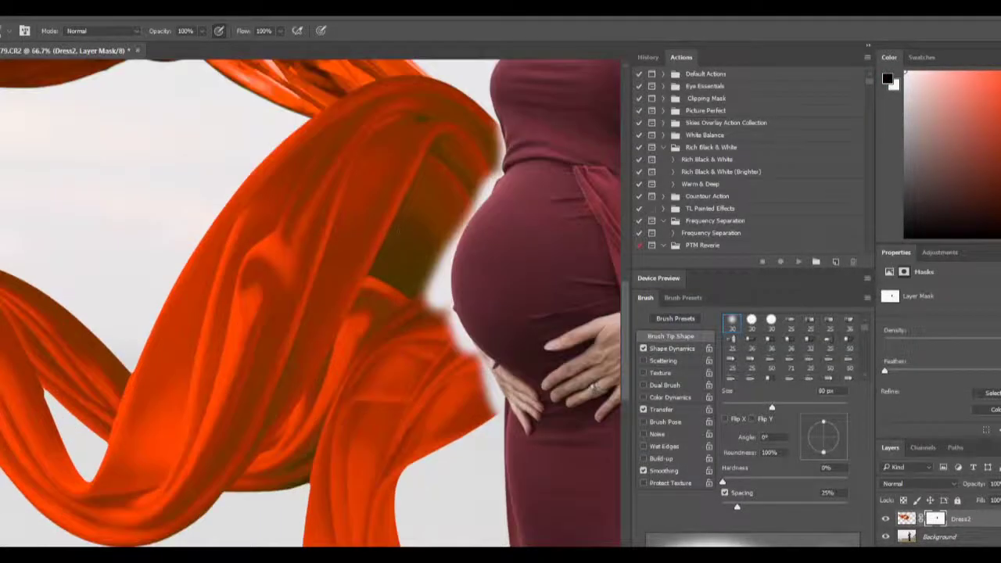
pyautogui.press('[')
pyautogui.press('[')
pyautogui.press('[')
pyautogui.press('x')
pyautogui.moveTo(501, 132)
pyautogui.mouseDown()
pyautogui.moveTo(442, 313)
pyautogui.moveTo(492, 399)
pyautogui.mouseUp()
pyautogui.hotkey('ctrl', '+')
pyautogui.hotkey('ctrl', '+')
pyautogui.hotkey('ctrl', '+')
pyautogui.press('[')
pyautogui.press('[')
pyautogui.press('[')
pyautogui.moveTo(314, 110); pyautogui.dragTo(319, 188)
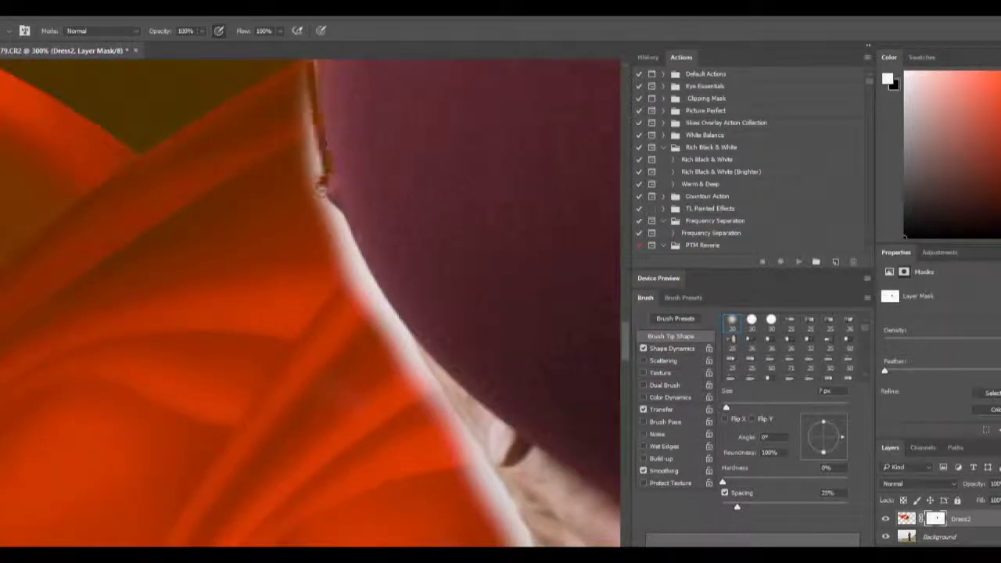
pyautogui.moveTo(383, 306); pyautogui.dragTo(514, 511)
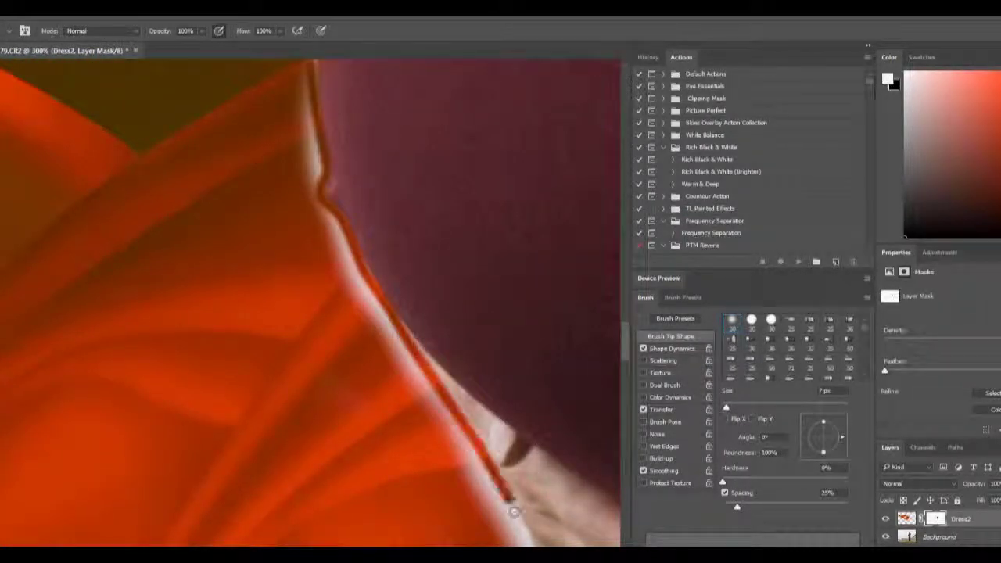
# Paint out the bright fringe along the cloth and belly edges in the mask.
pyautogui.scroll(-5, 551, 324)
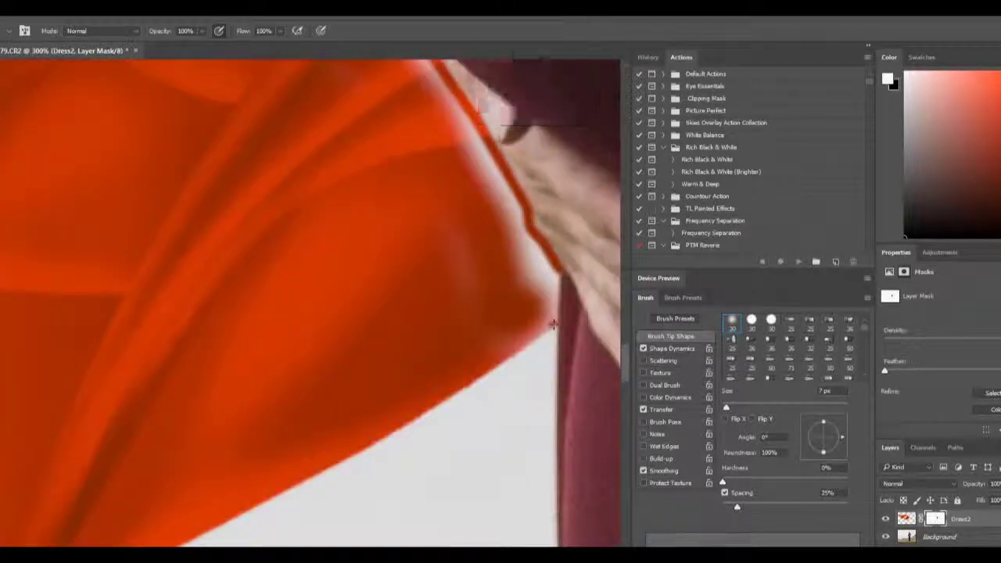
pyautogui.moveTo(547, 328)
pyautogui.mouseDown()
pyautogui.moveTo(532, 234)
pyautogui.moveTo(422, 74)
pyautogui.mouseUp()
pyautogui.scroll(2, 457, 417)
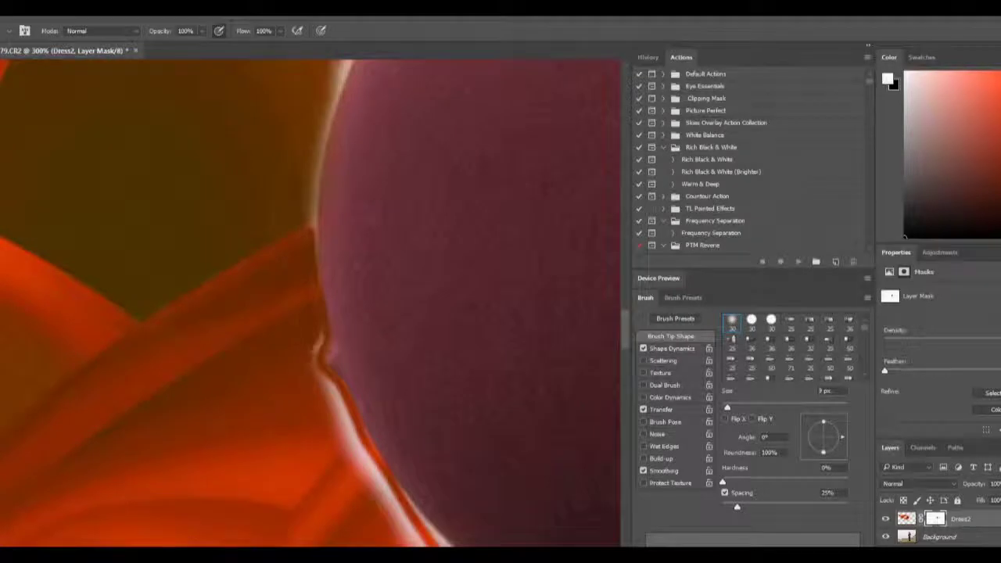
pyautogui.moveTo(329, 374); pyautogui.dragTo(407, 543)
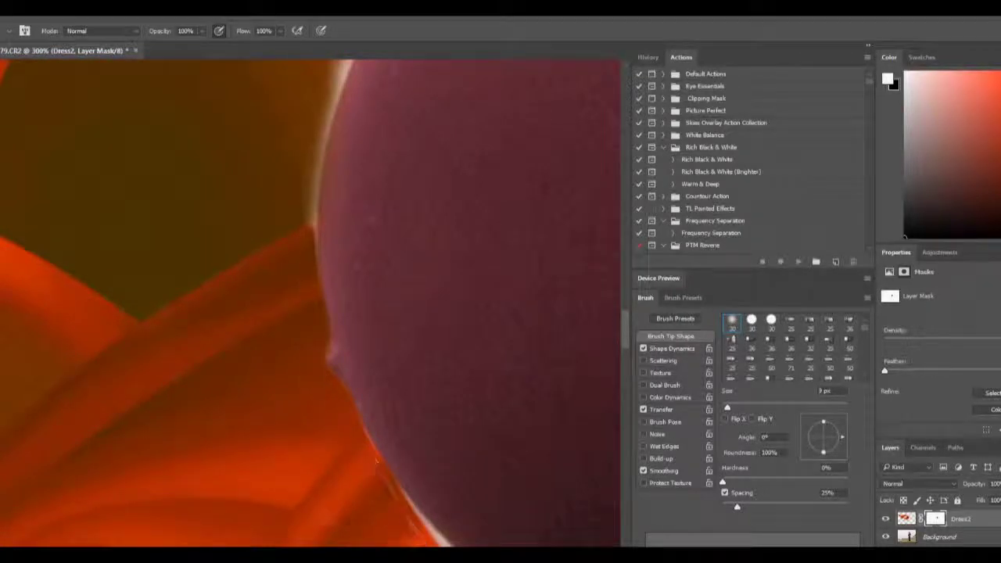
pyautogui.scroll(4, 376, 461)
pyautogui.moveTo(365, 260)
pyautogui.mouseDown()
pyautogui.moveTo(322, 368)
pyautogui.moveTo(317, 496)
pyautogui.mouseUp()
pyautogui.moveTo(333, 334)
pyautogui.mouseDown()
pyautogui.moveTo(368, 255)
pyautogui.moveTo(497, 68)
pyautogui.mouseUp()
pyautogui.keyDown('shift'); pyautogui.click(503, 75); pyautogui.keyUp('shift')
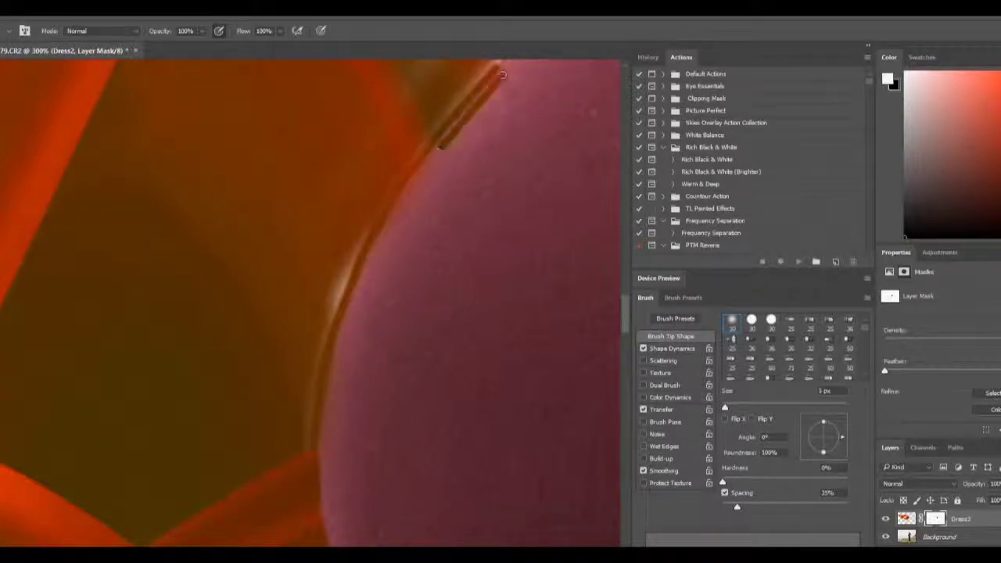
pyautogui.hotkey('ctrl', 'z')
pyautogui.press('x')
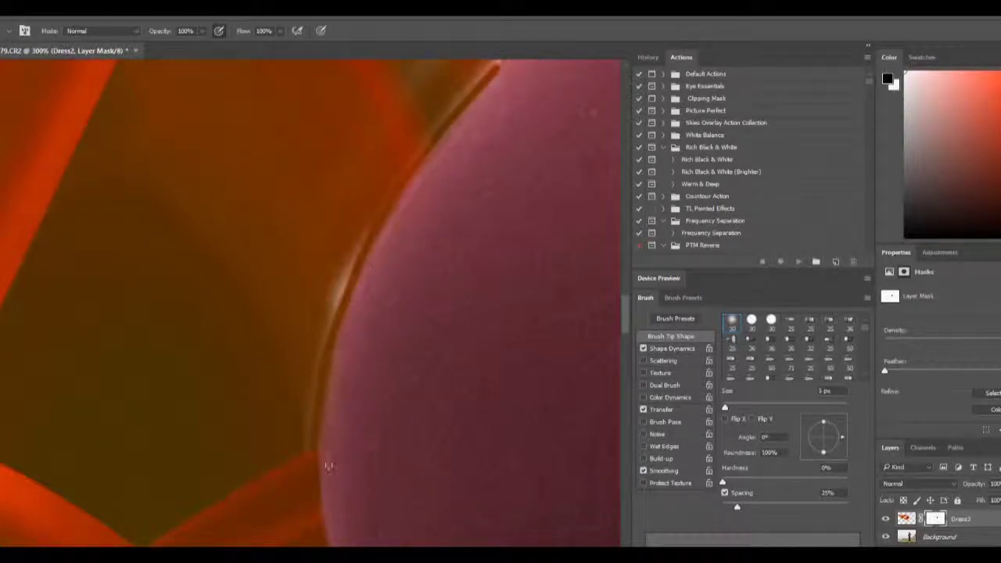
pyautogui.press('x')
pyautogui.moveTo(366, 223); pyautogui.dragTo(329, 302)
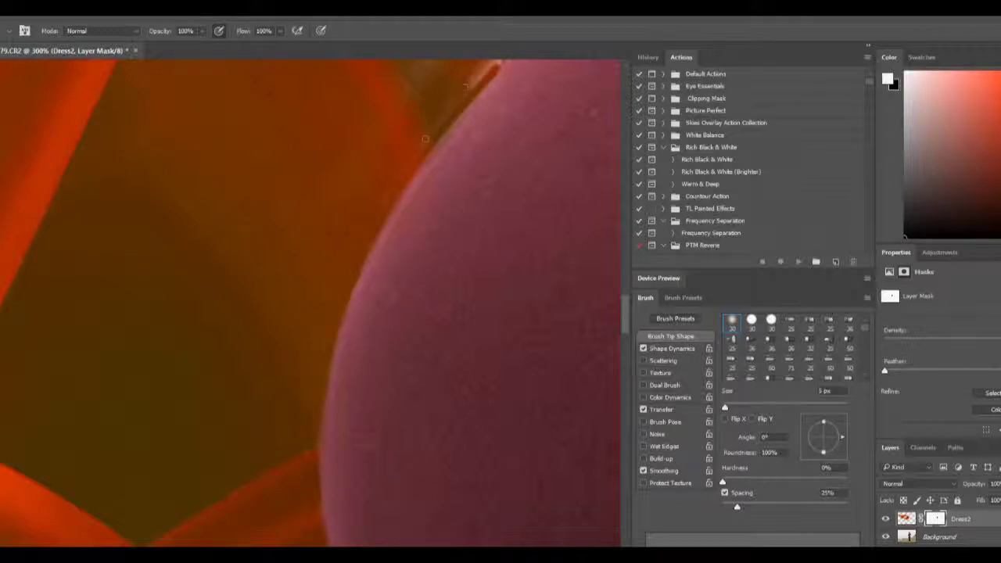
# Mask away the bright highlight at the hand edge with a 15 px brush.
pyautogui.moveTo(424, 139); pyautogui.dragTo(545, 246)
pyautogui.press(']')
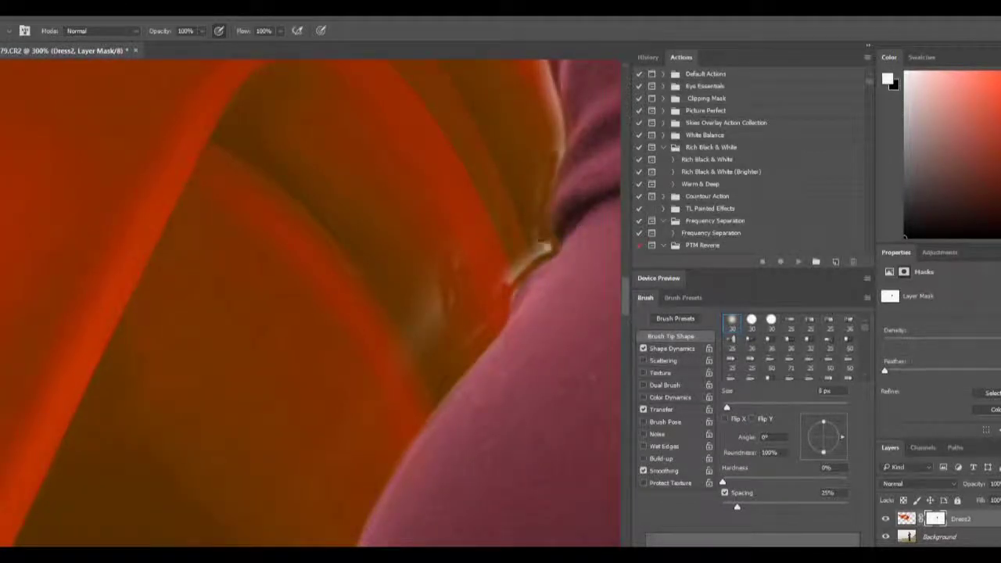
pyautogui.press(']')
pyautogui.press(']')
pyautogui.moveTo(432, 283); pyautogui.dragTo(442, 341)
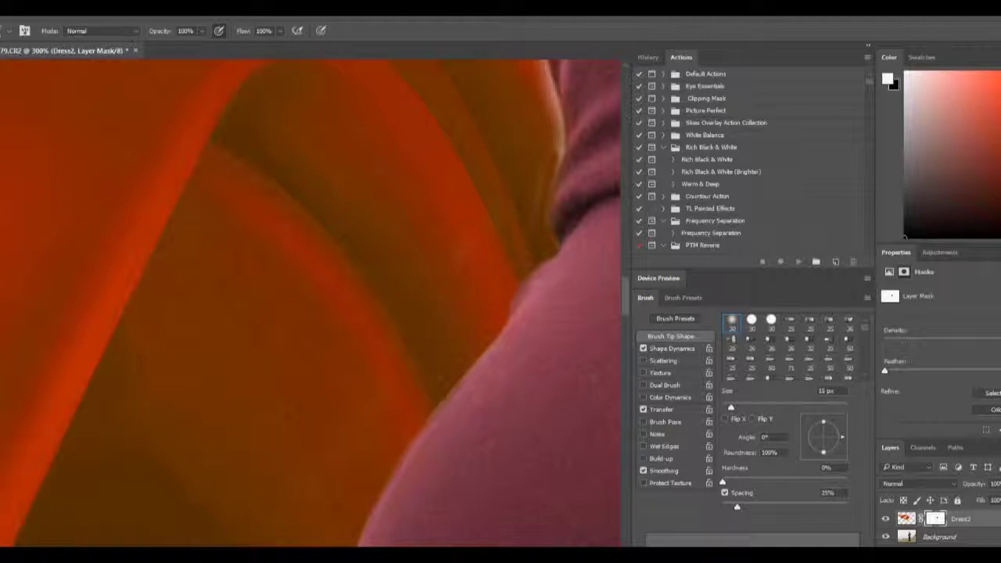
pyautogui.scroll(4, 444, 401)
pyautogui.press('[')
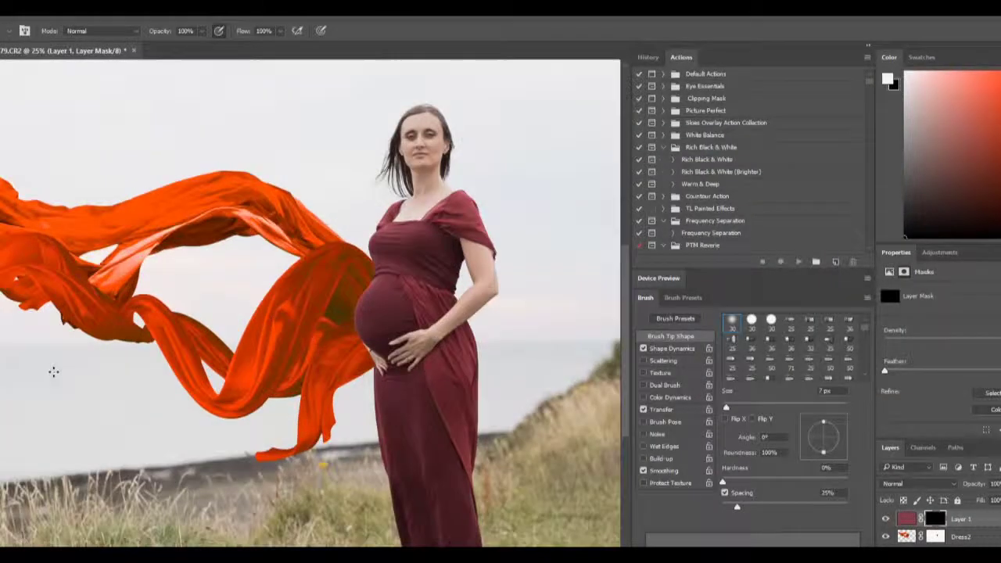
# Set the maroon layer to Color blend and paint maroon over the orange fabric and upper-left streamers.
pyautogui.click(903, 484)
pyautogui.click(905, 458)
pyautogui.moveTo(725, 408); pyautogui.dragTo(819, 408)
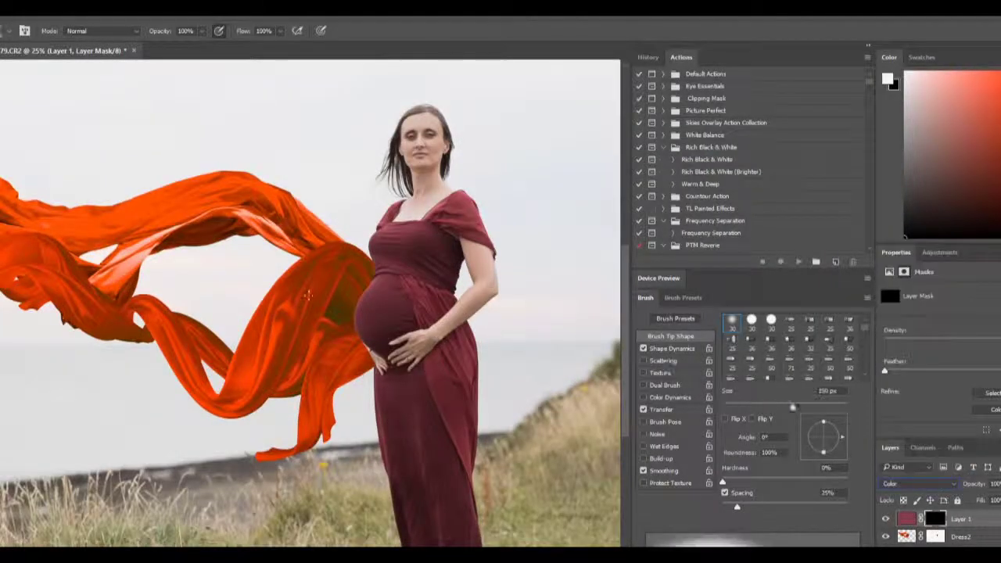
pyautogui.moveTo(336, 281); pyautogui.dragTo(289, 367)
pyautogui.moveTo(290, 274)
pyautogui.mouseDown()
pyautogui.moveTo(234, 391)
pyautogui.moveTo(336, 344)
pyautogui.mouseUp()
pyautogui.moveTo(320, 423)
pyautogui.mouseDown()
pyautogui.moveTo(266, 196)
pyautogui.moveTo(16, 227)
pyautogui.moveTo(94, 305)
pyautogui.moveTo(157, 329)
pyautogui.moveTo(235, 406)
pyautogui.mouseUp()
# Recolour the orange edges of the lower and lower-left streamers maroon with a 70 px brush.
pyautogui.scroll(3, 324, 387)
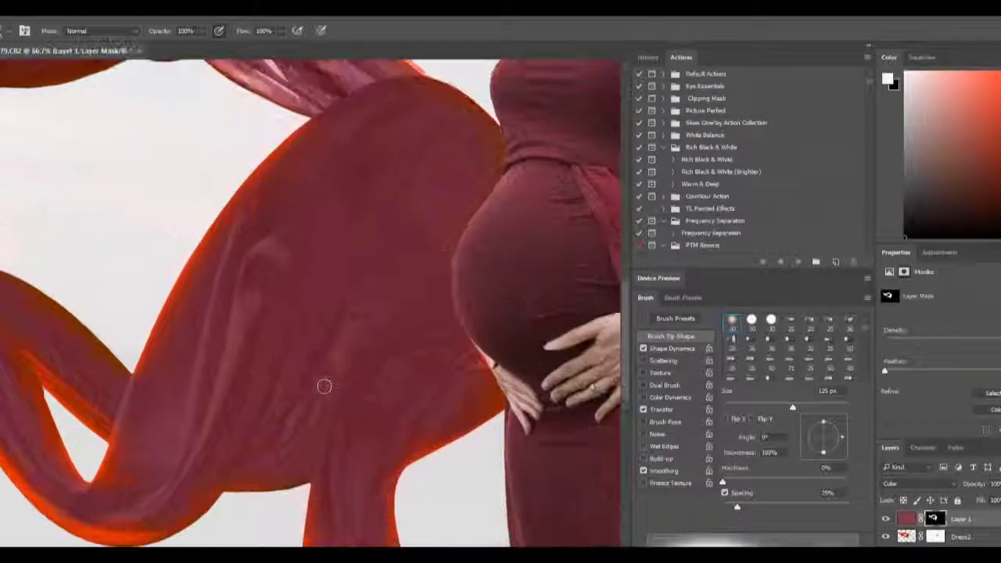
pyautogui.press('[')
pyautogui.press('[')
pyautogui.press('[')
pyautogui.moveTo(199, 495); pyautogui.dragTo(1, 452)
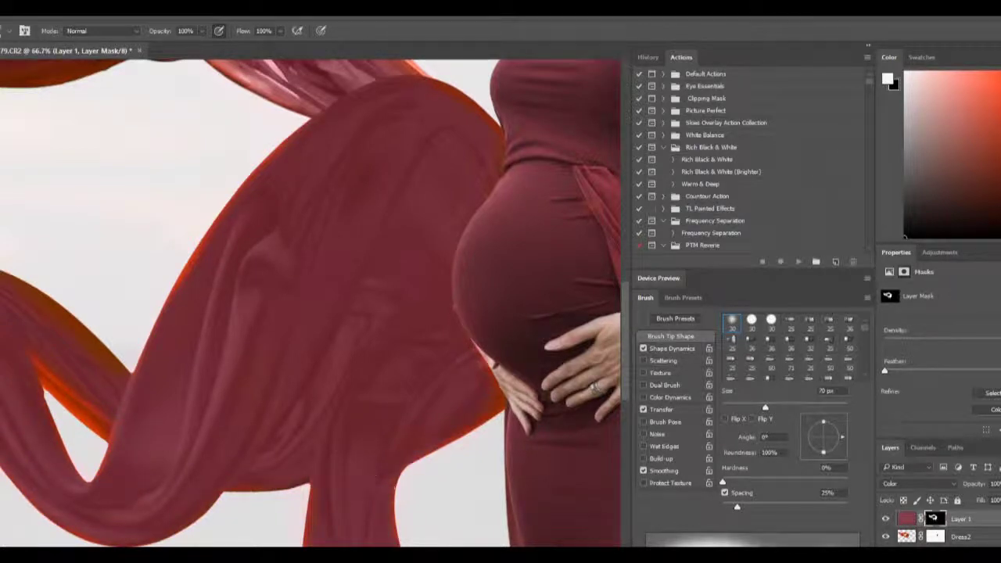
pyautogui.scroll(5, 486, 400)
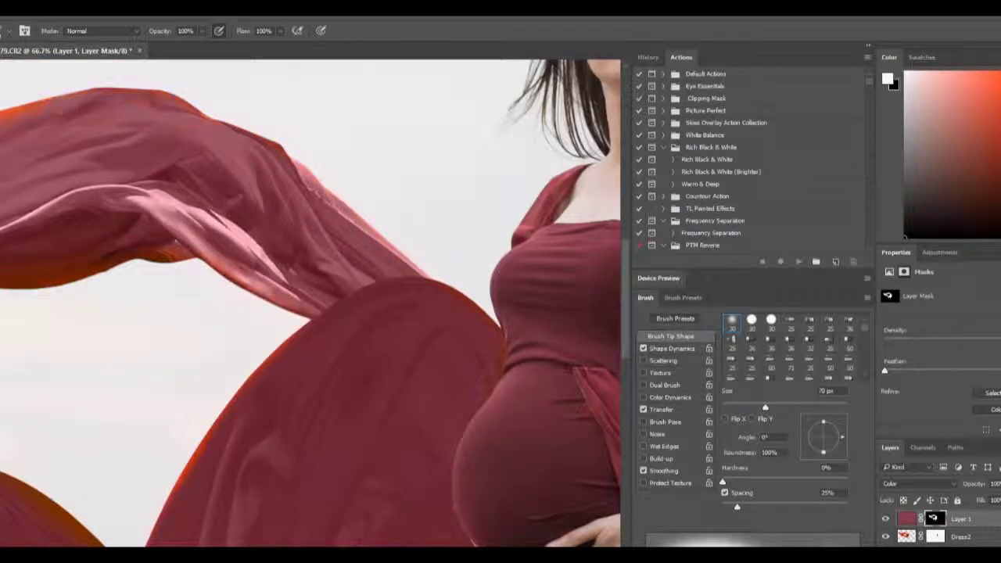
pyautogui.hscroll(-5, 311, 302)
pyautogui.moveTo(72, 422); pyautogui.dragTo(150, 468)
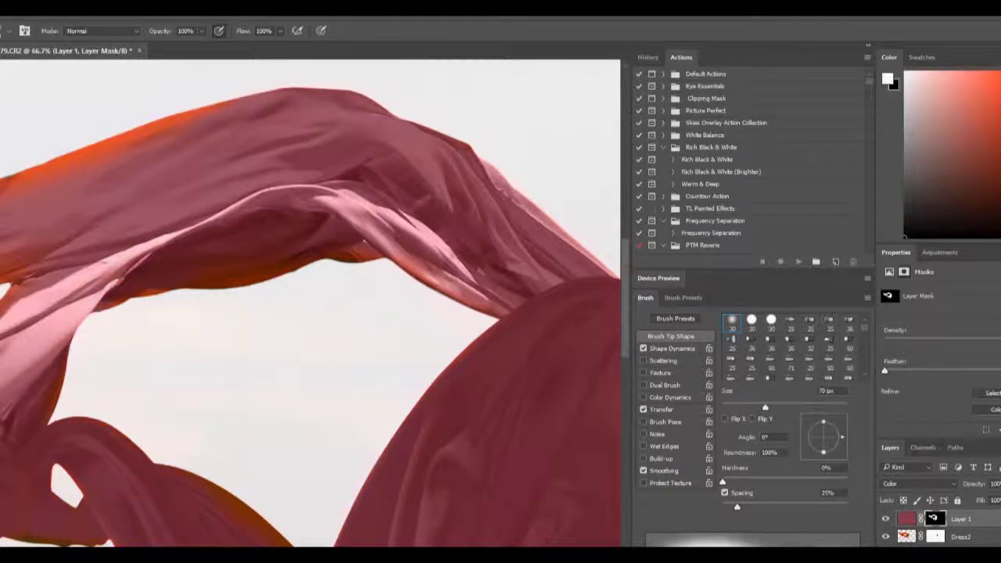
pyautogui.scroll(-5, 220, 268)
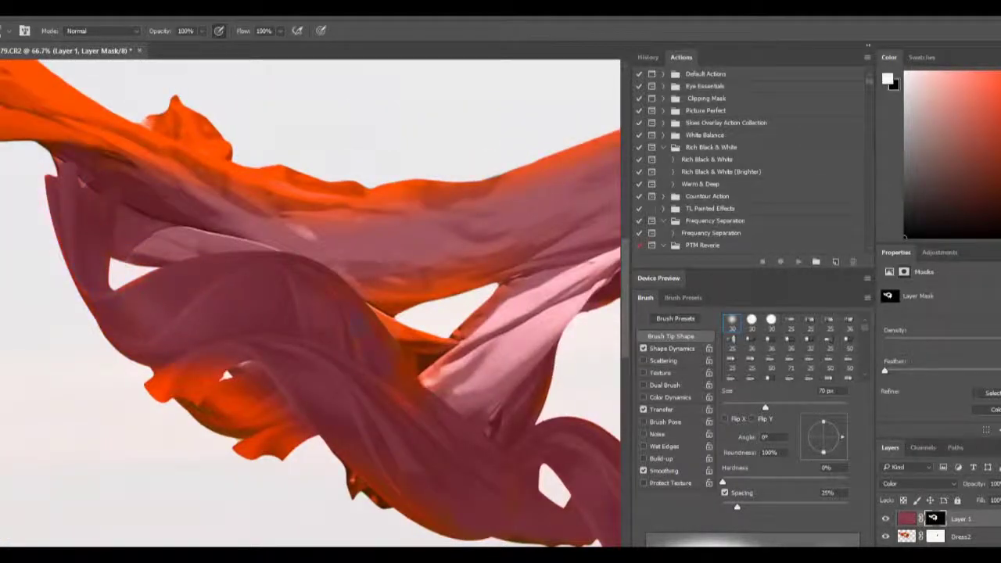
pyautogui.moveTo(150, 382); pyautogui.dragTo(217, 395)
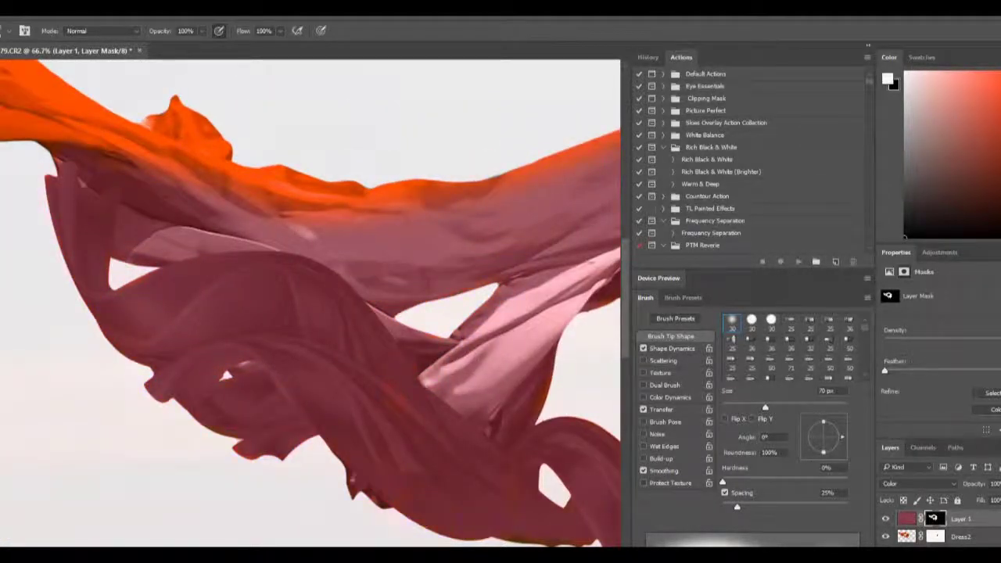
# Recolour the upper-left fabric and its tip maroon.
pyautogui.moveTo(70, 129); pyautogui.dragTo(414, 196)
pyautogui.scroll(3, 313, 312)
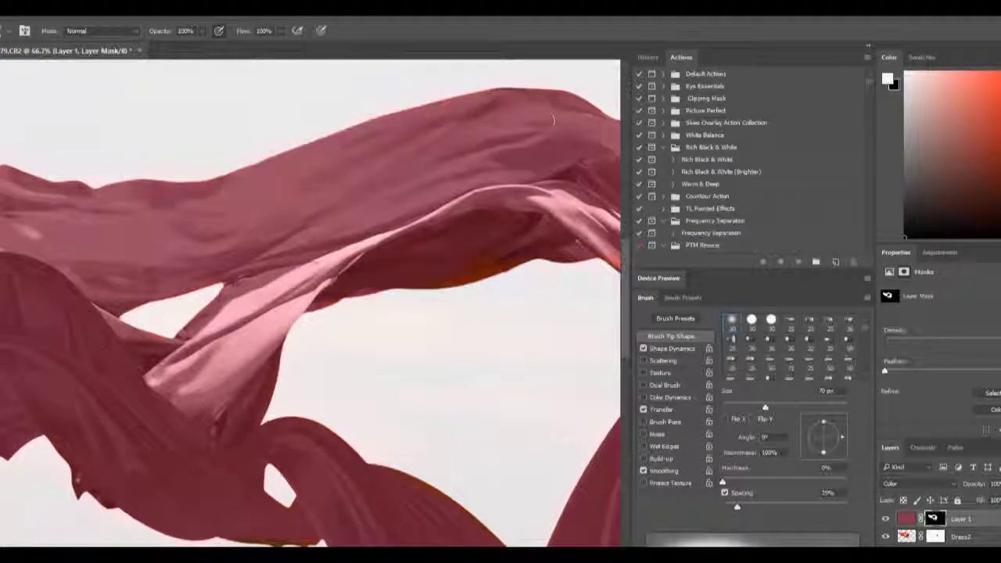
pyautogui.moveTo(553, 120); pyautogui.dragTo(232, 266)
pyautogui.moveTo(235, 352); pyautogui.dragTo(469, 195)
pyautogui.moveTo(313, 234); pyautogui.dragTo(313, 302)
pyautogui.moveTo(125, 125)
pyautogui.mouseDown()
pyautogui.moveTo(281, 184)
pyautogui.moveTo(383, 270)
pyautogui.mouseUp()
pyautogui.moveTo(227, 216); pyautogui.dragTo(375, 298)
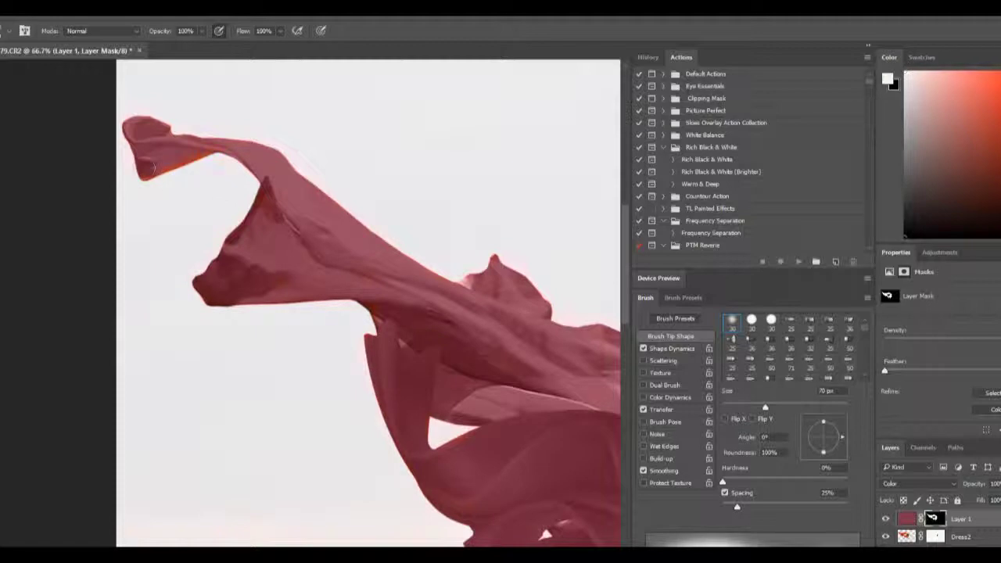
# Switch to removing the maroon tint on the lower fabric with a 35 px brush.
pyautogui.hotkey('ctrl', '0')
pyautogui.hotkey('ctrl', '+')
pyautogui.hotkey('ctrl', '+')
pyautogui.press('x')
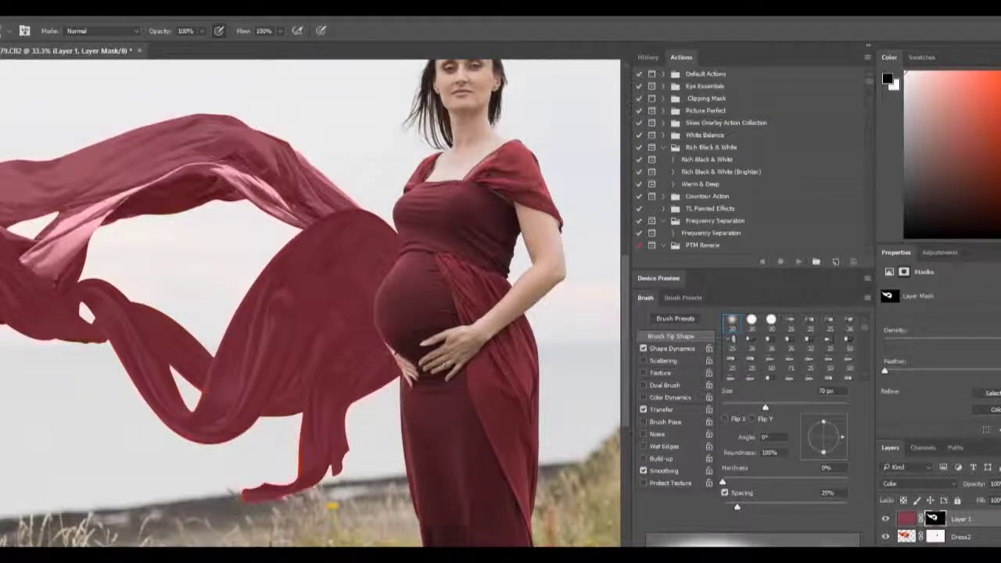
pyautogui.hotkey('ctrl', '+')
pyautogui.hotkey('ctrl', '+')
pyautogui.hotkey('ctrl', '+')
pyautogui.press('[')
pyautogui.press('[')
pyautogui.press('[')
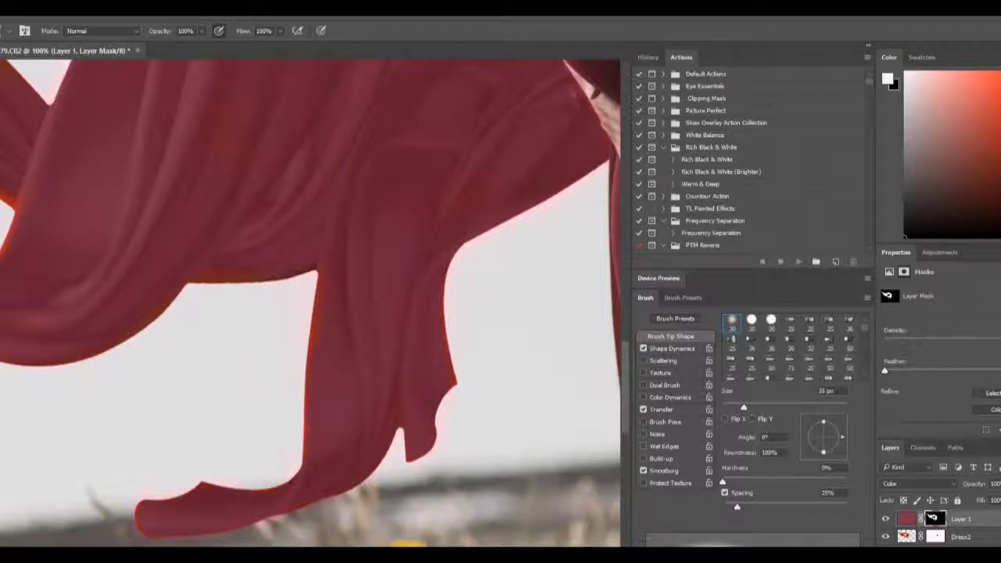
pyautogui.press('x')
# Touch up the colour mask along the fabric edge at 300% with a 20 px brush, then view the whole photo.
pyautogui.hscroll(-10, 434, 200)
pyautogui.press('x')
pyautogui.press(',')
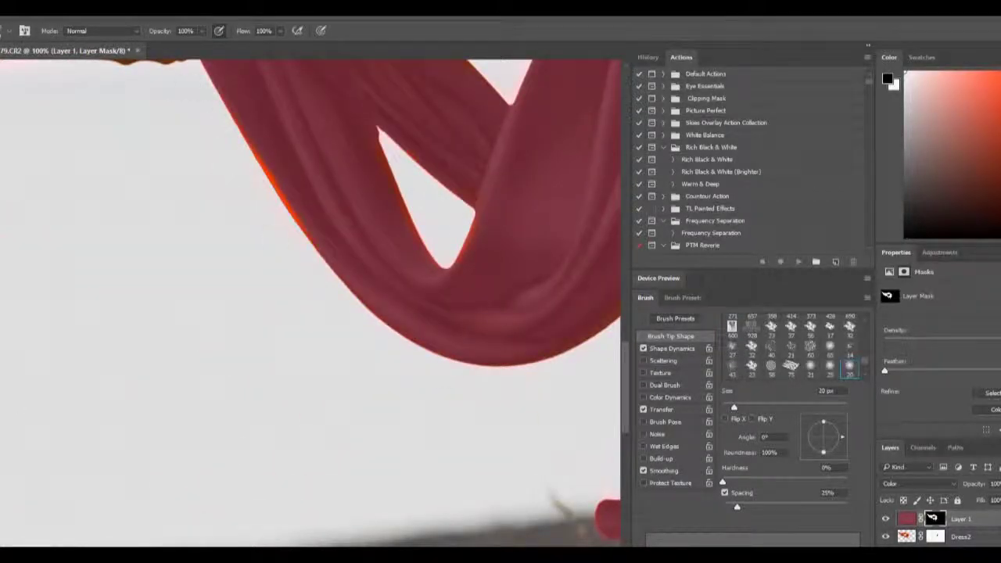
pyautogui.hotkey('ctrl', '+')
pyautogui.hotkey('ctrl', '+')
pyautogui.press('x')
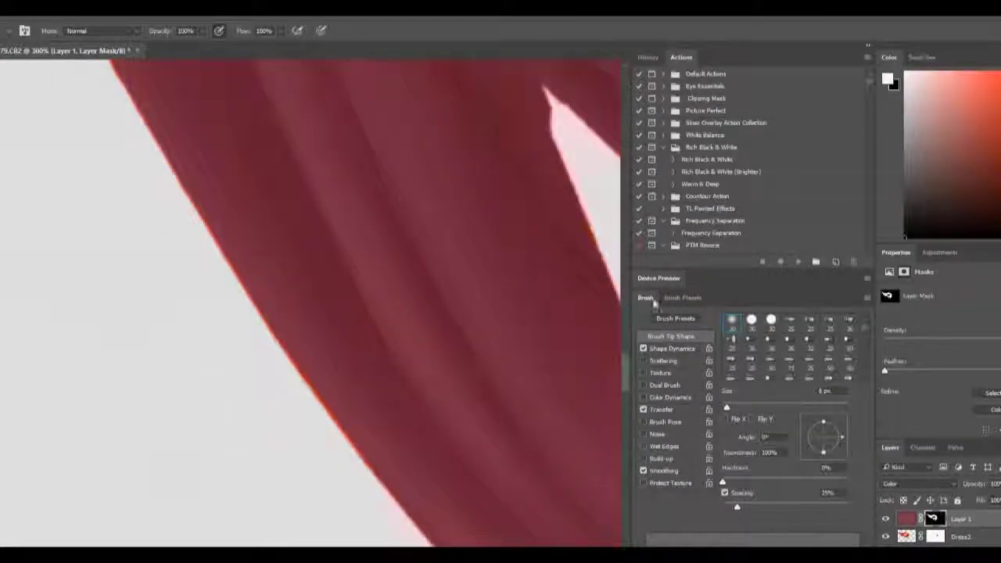
pyautogui.hscroll(5, 278, 373)
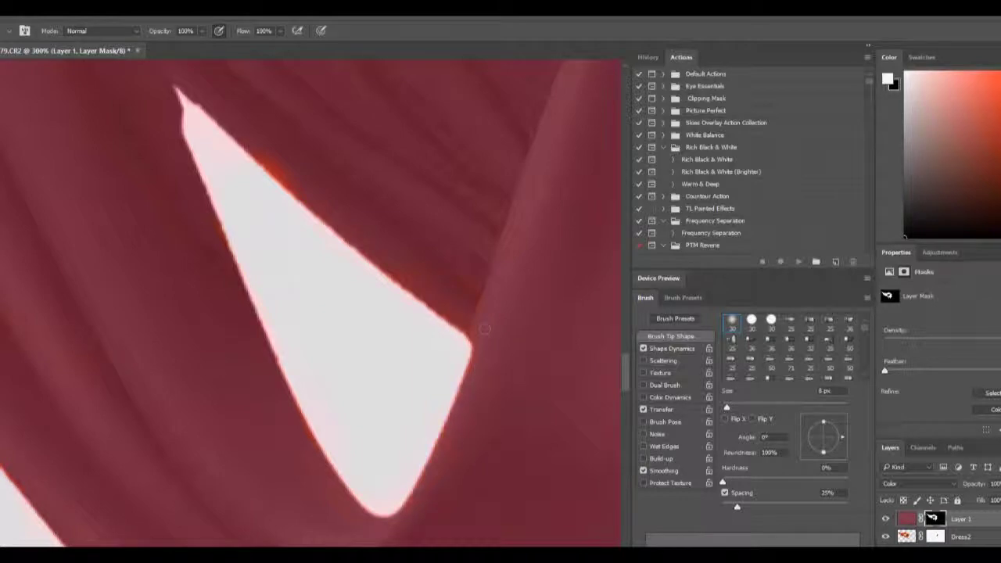
pyautogui.hotkey('ctrl', '0')
pyautogui.hotkey('ctrl', '2')
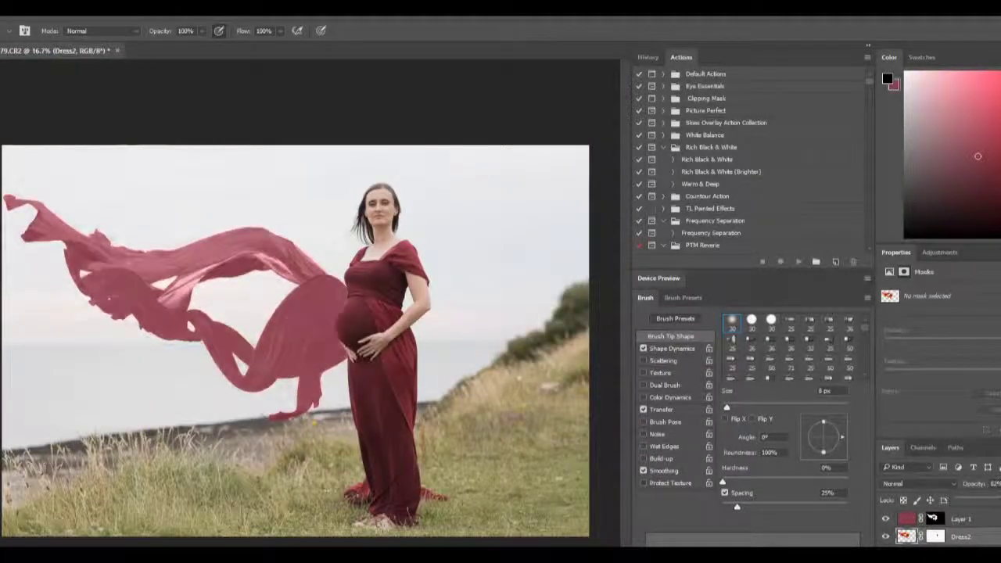
# Deepen Dress2's contrast with a steeper Curves, then run the Paint on Depth – Light/Dark action.
pyautogui.click(961, 537)
pyautogui.hotkey('ctrl', 'm')
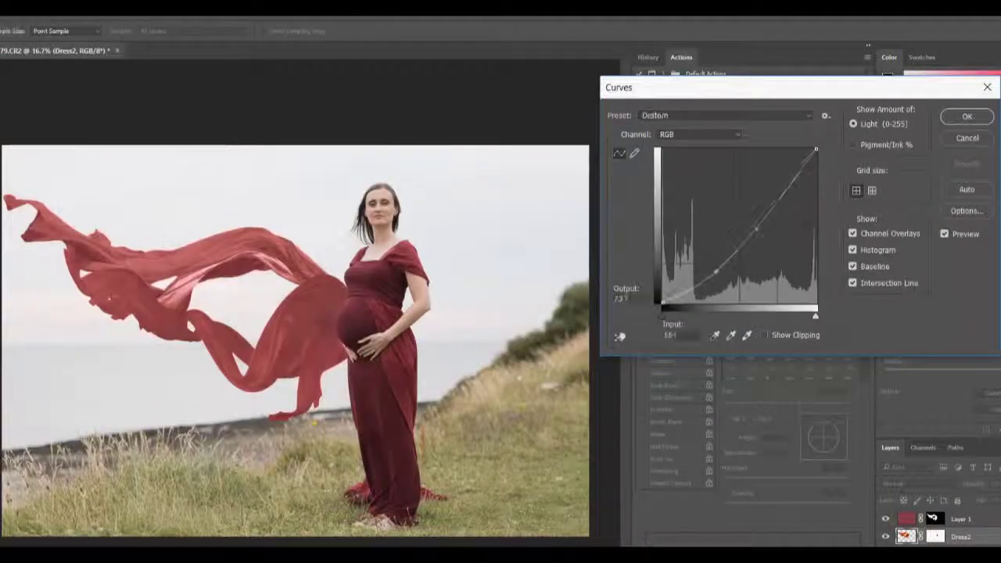
pyautogui.moveTo(739, 235); pyautogui.dragTo(721, 267)
pyautogui.click(966, 115)
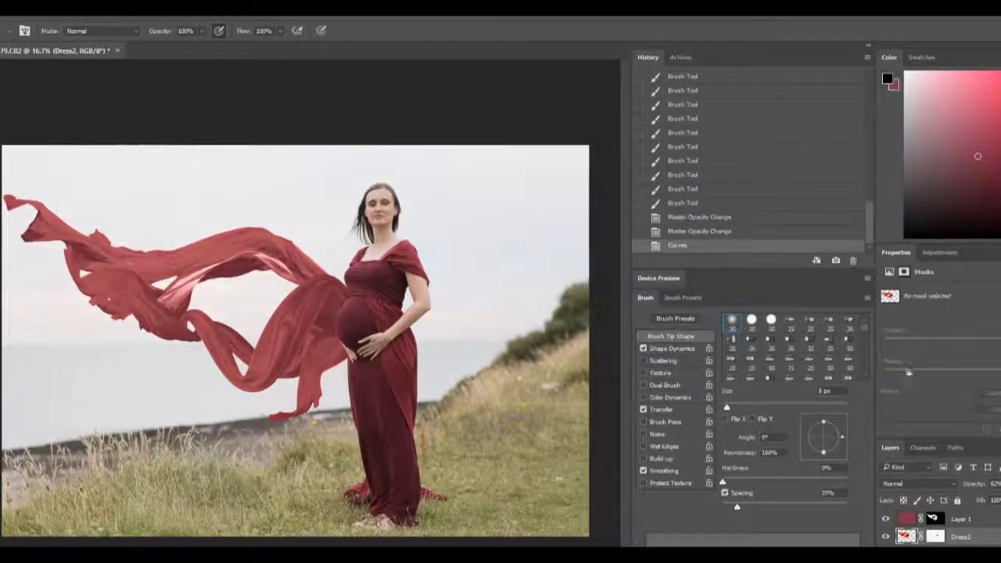
pyautogui.scroll(5, 756, 93)
pyautogui.click(799, 261)
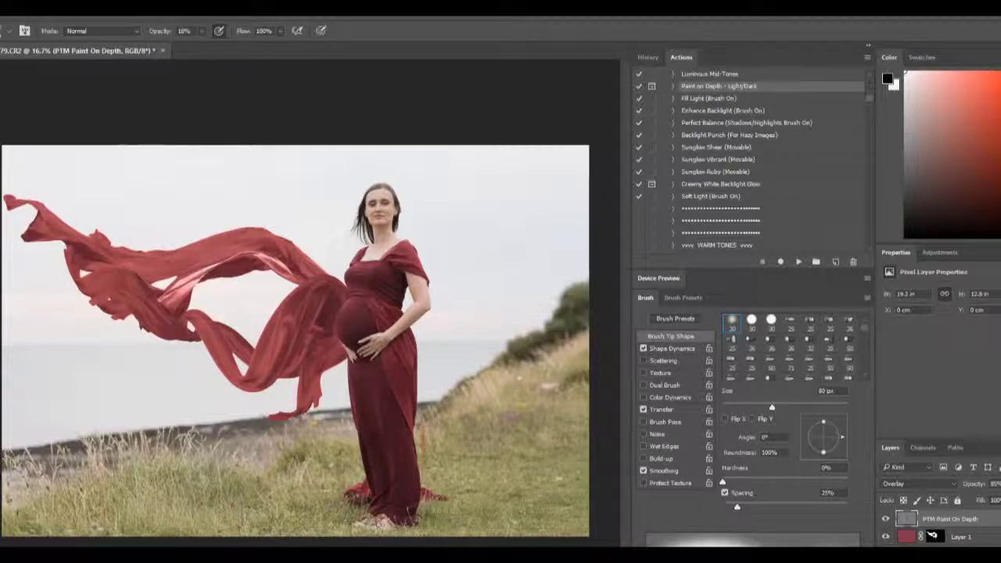
# Paint depth shading onto the flying fabric, compare with the depth layer toggled, and select Dress2.
pyautogui.moveTo(243, 250)
pyautogui.mouseDown()
pyautogui.moveTo(86, 245)
pyautogui.moveTo(172, 263)
pyautogui.mouseUp()
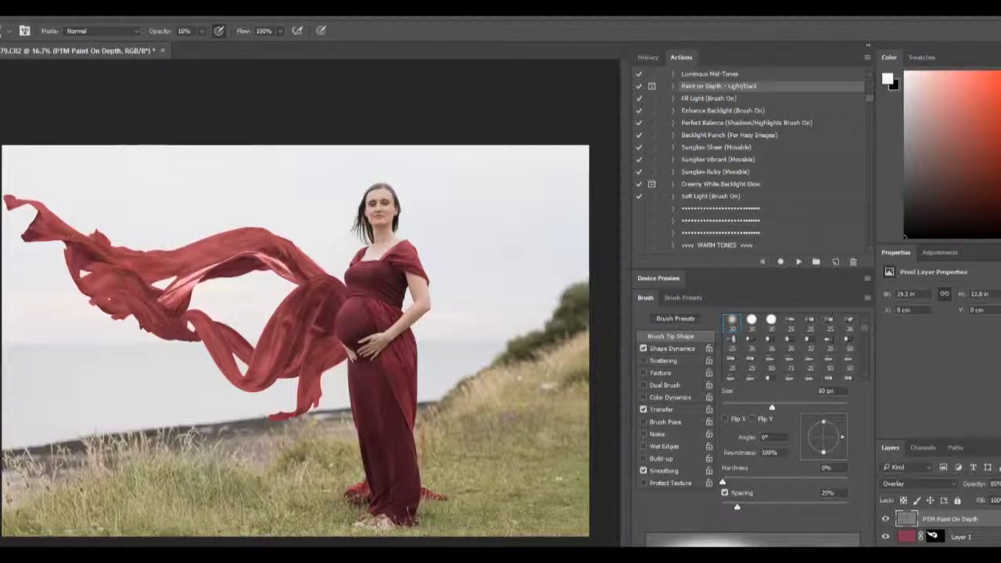
pyautogui.click(939, 553)
pyautogui.click(885, 553)
pyautogui.click(885, 553)
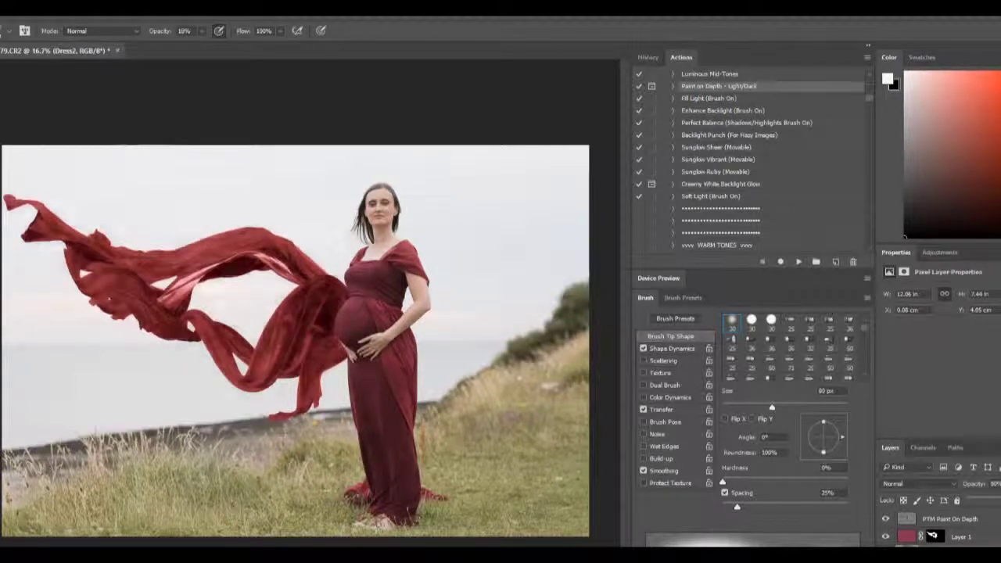
pyautogui.click(885, 553)
pyautogui.click(946, 519)
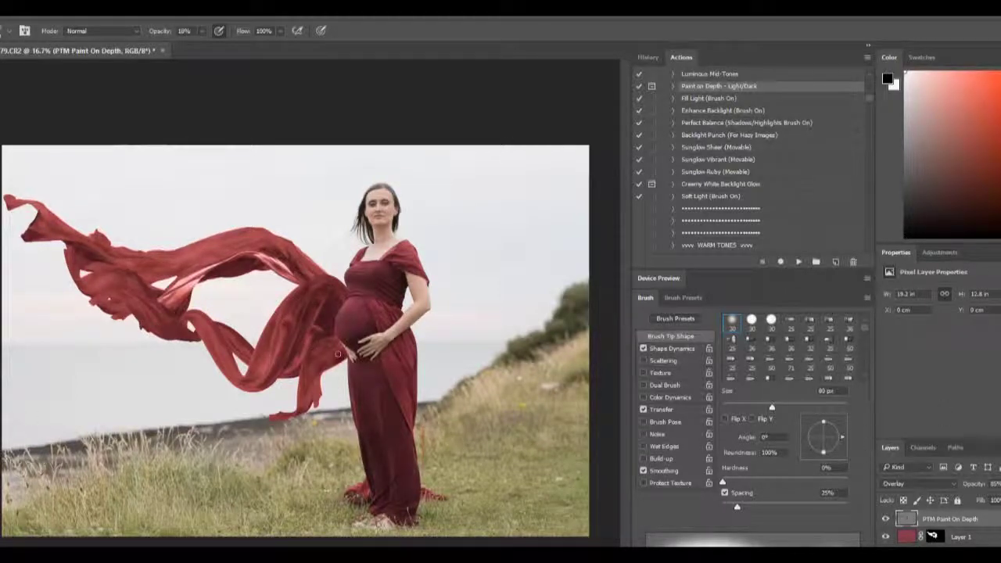
pyautogui.click(145, 8)
# Apply a Gaussian Blur to Dress2, setting the radius with the slider.
pyautogui.click(368, 229)
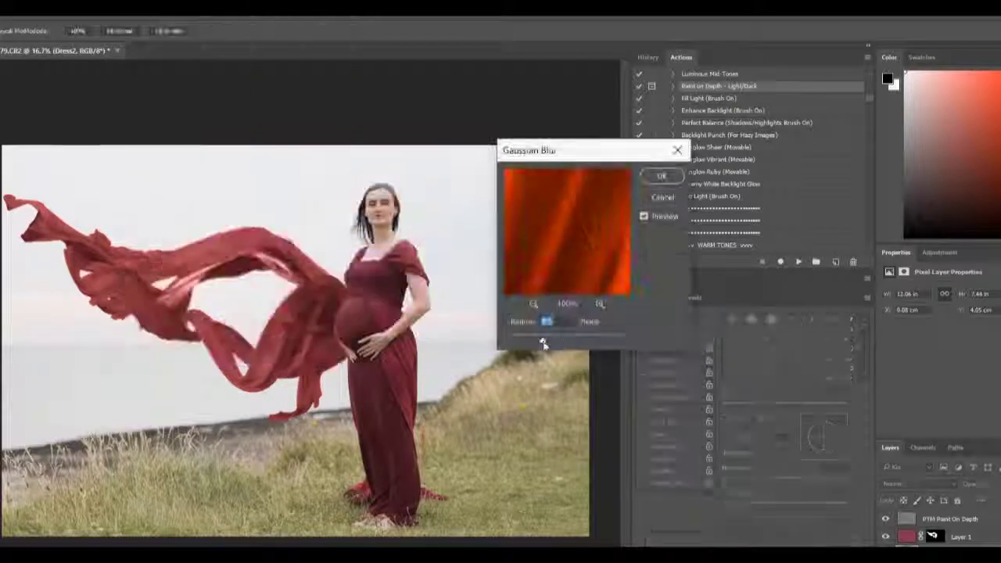
pyautogui.moveTo(540, 336); pyautogui.dragTo(517, 343)
pyautogui.click(660, 178)
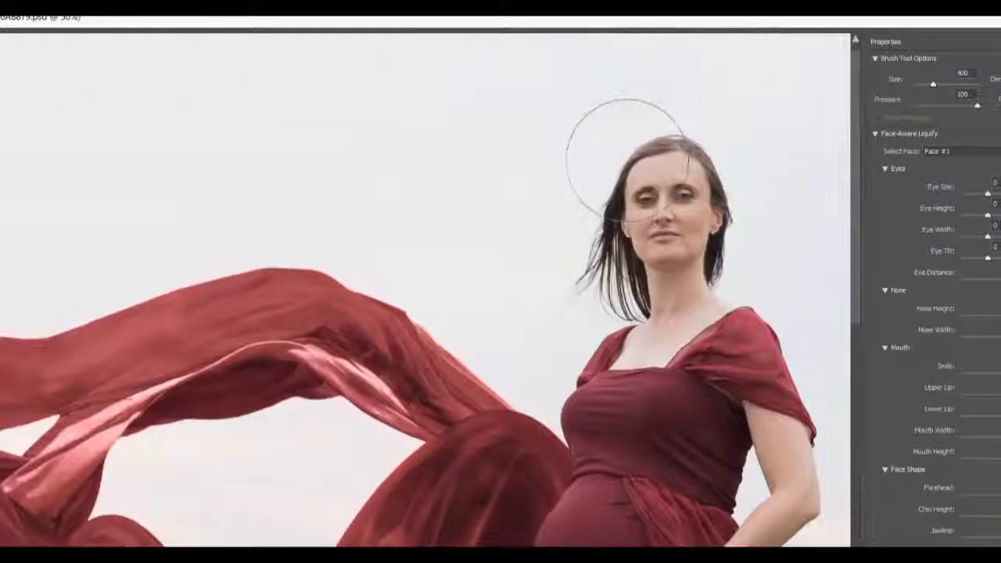
# Push the woman's hair and face in Liquify with a 175 brush, then apply it.
pyautogui.press('[')
pyautogui.press('[')
pyautogui.press('[')
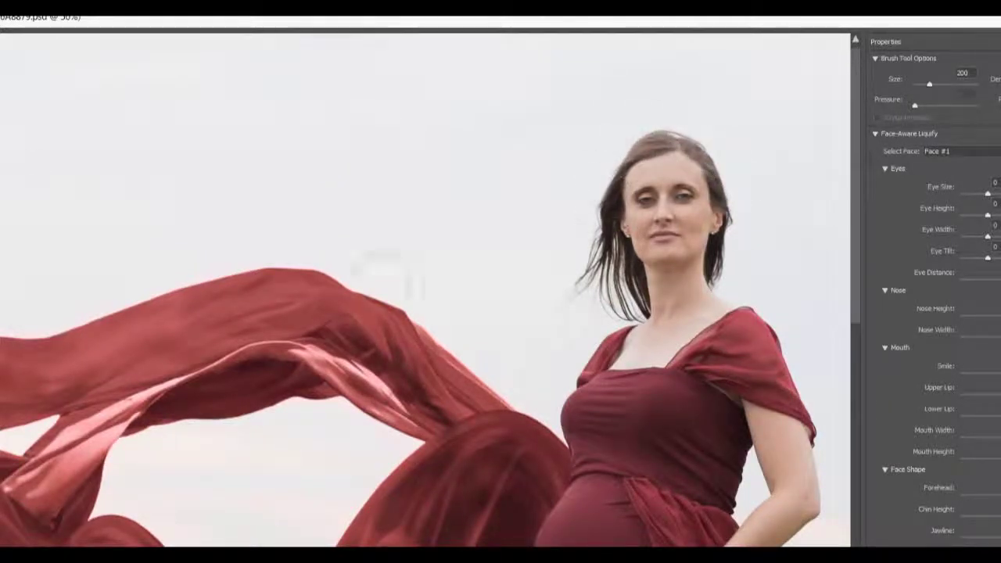
pyautogui.hotkey('ctrl', '-')
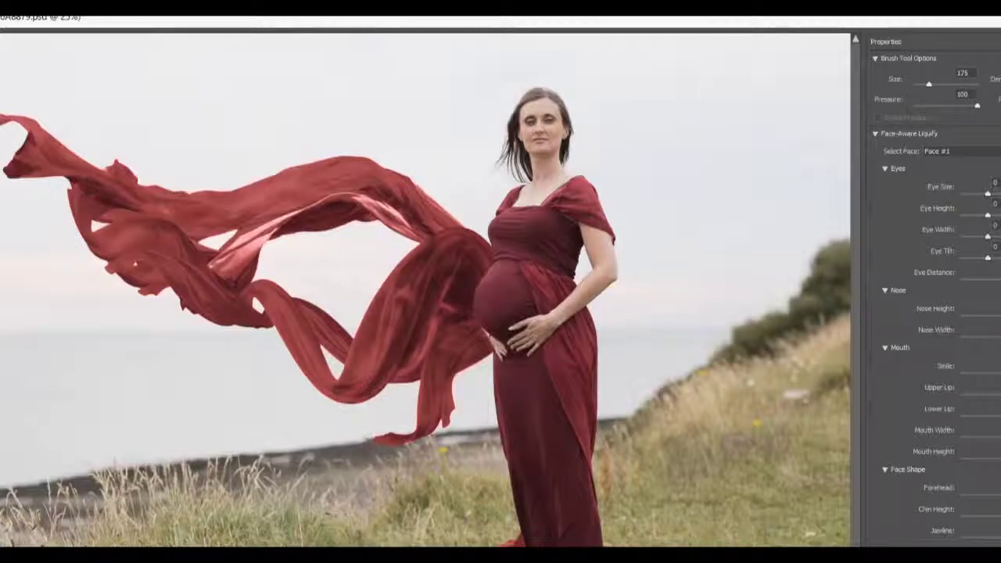
pyautogui.press('Return')
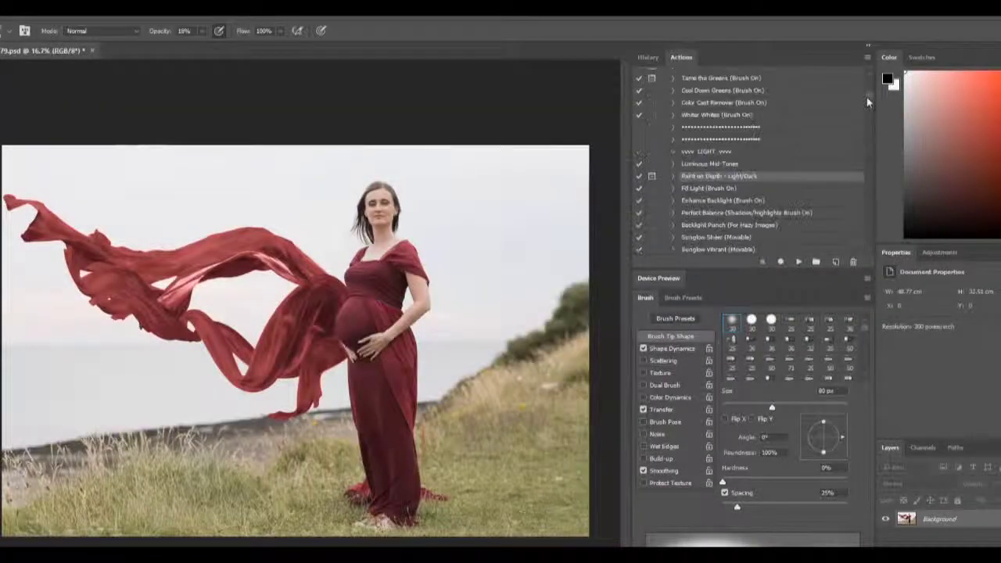
# Run the Summerana sky action and place the pink sky overlay from the Summerana overlays folder.
pyautogui.scroll(5, 752, 125)
pyautogui.click(753, 125)
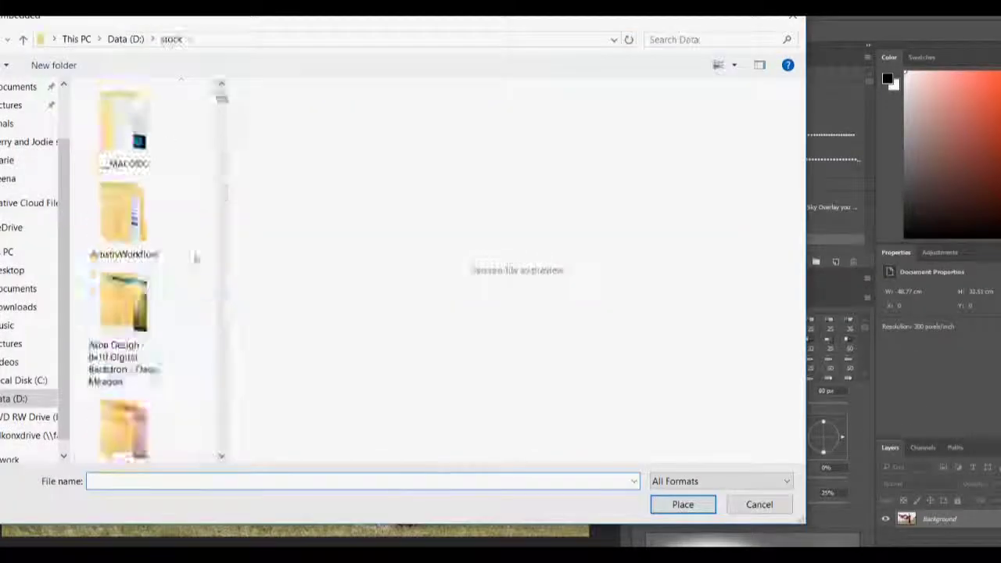
pyautogui.moveTo(222, 88); pyautogui.dragTo(257, 342)
pyautogui.doubleClick(122, 207)
pyautogui.doubleClick(157, 313)
pyautogui.doubleClick(157, 125)
pyautogui.doubleClick(123, 250)
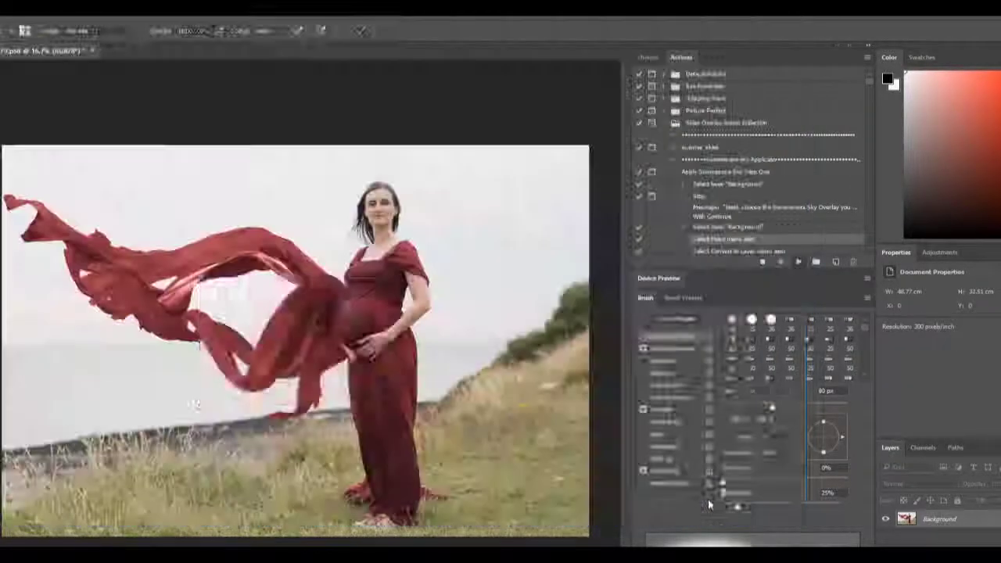
pyautogui.press('Return')
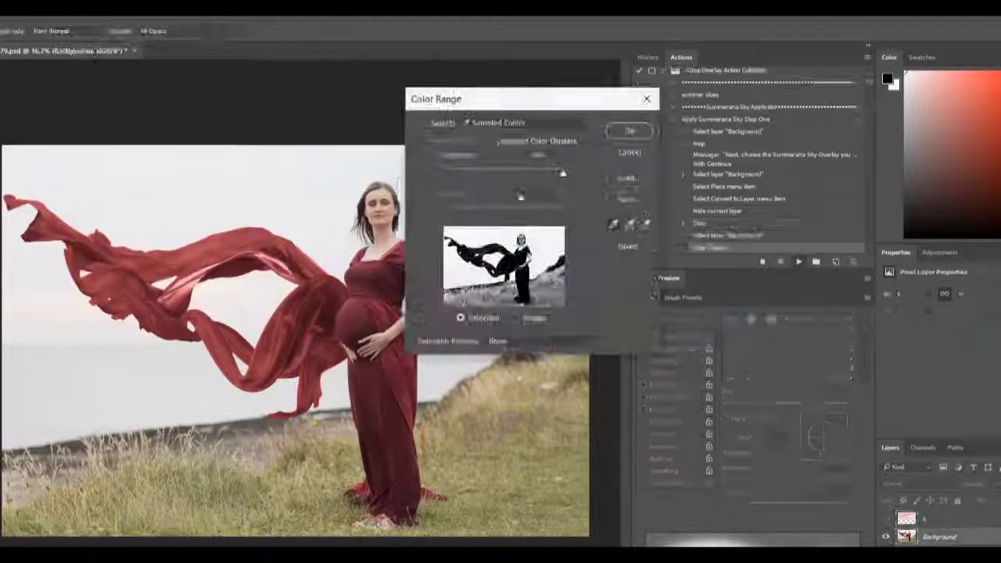
# Confirm the sky's Color Range selection and continue the action past its messages.
pyautogui.click(630, 131)
pyautogui.click(475, 242)
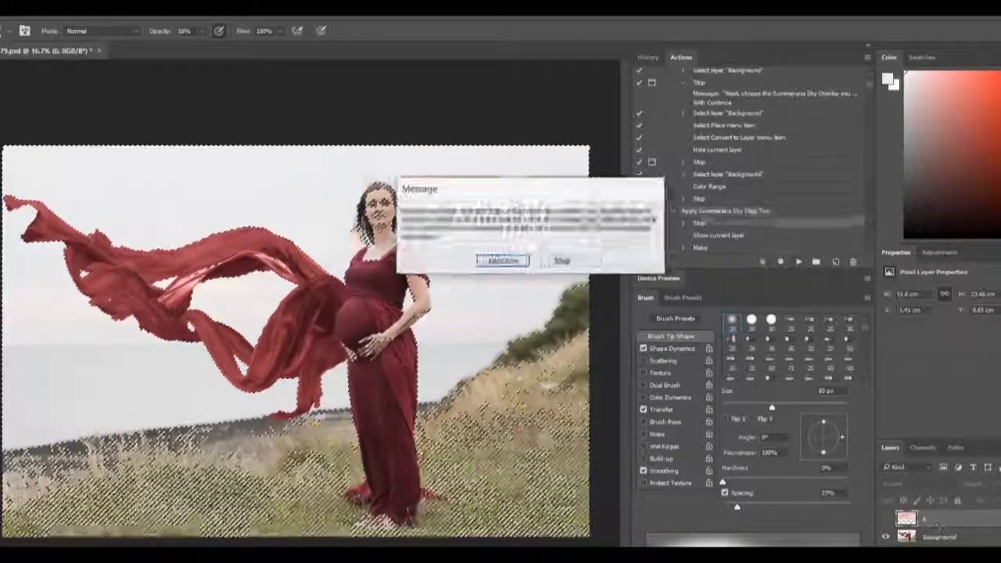
pyautogui.click(503, 258)
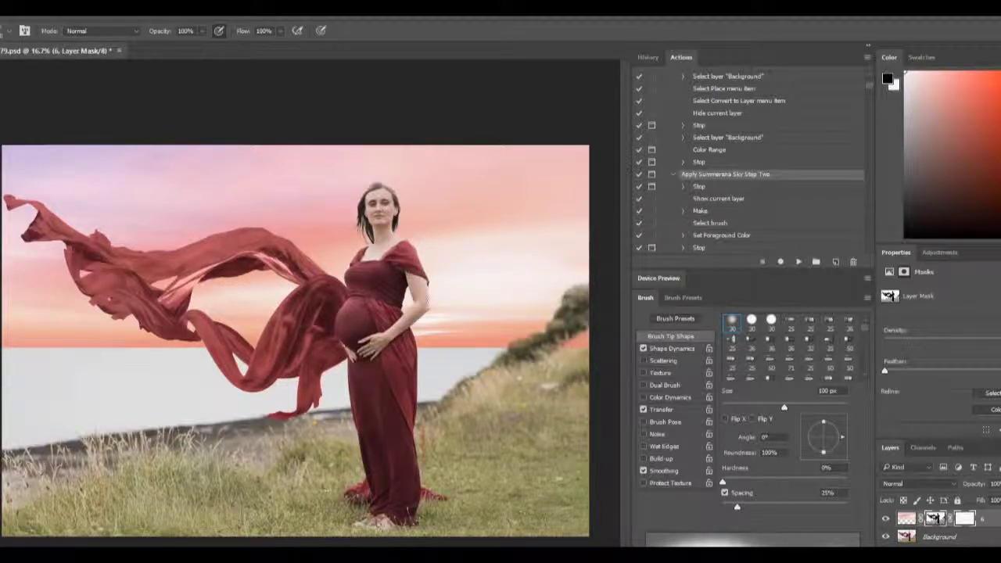
# Paint the sky reflection's mask black at 64% brush opacity to blend it into the sea.
pyautogui.press('6')
pyautogui.press('4')
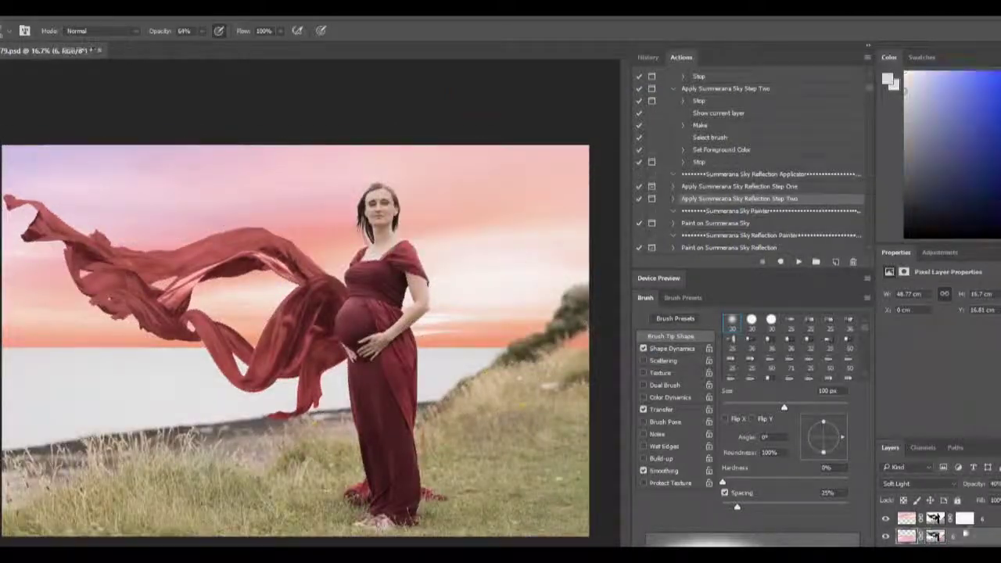
pyautogui.click(934, 537)
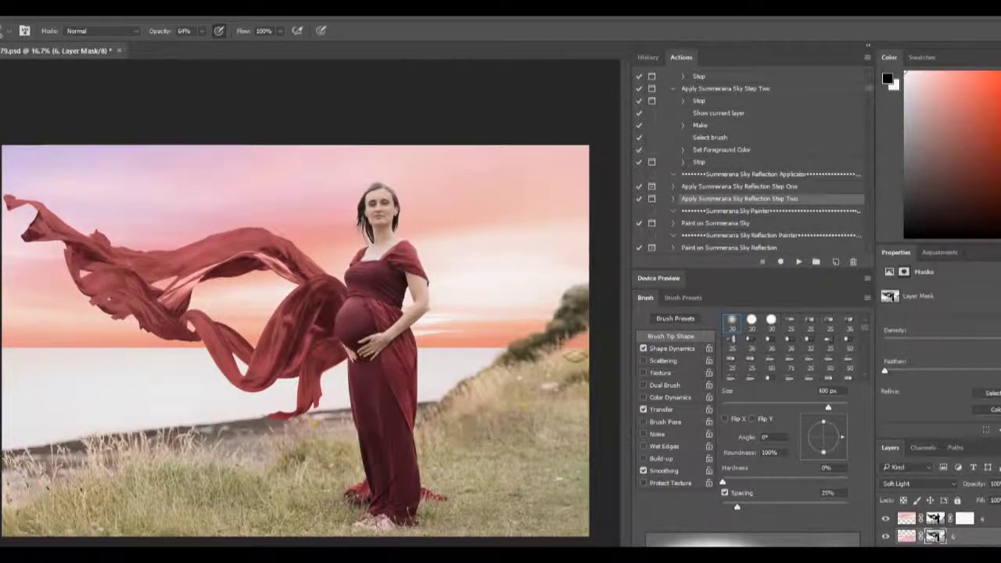
pyautogui.click(935, 518)
pyautogui.press('x')
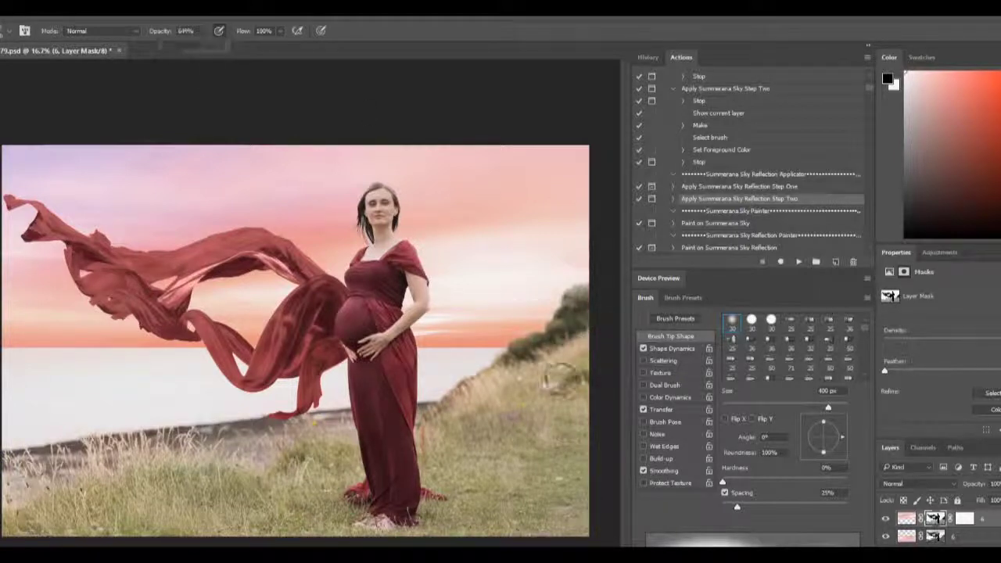
pyautogui.click(798, 262)
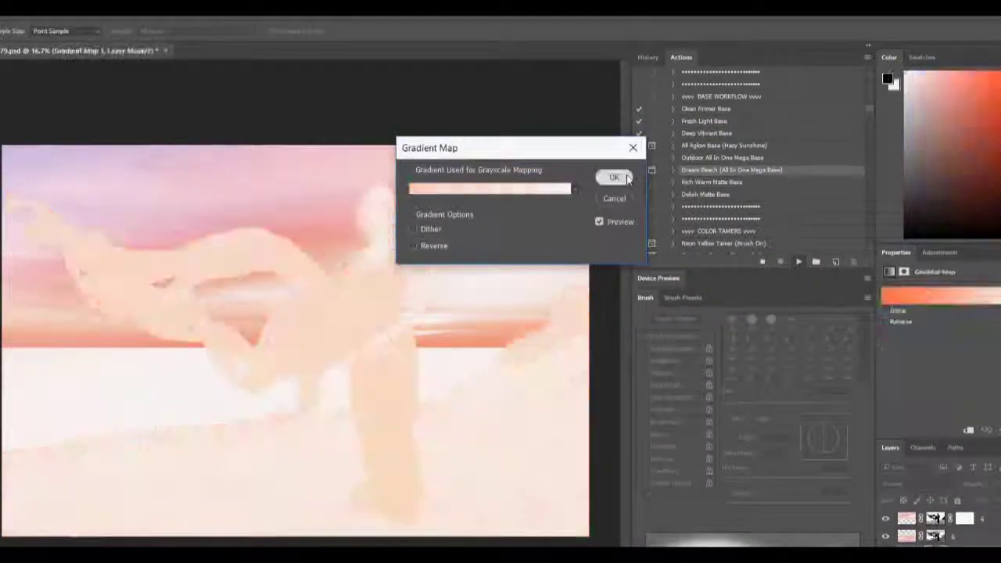
# Accept the Dream Beach gradient map, Selective Color, Levels, solid colour and gradient fill steps.
pyautogui.click(626, 179)
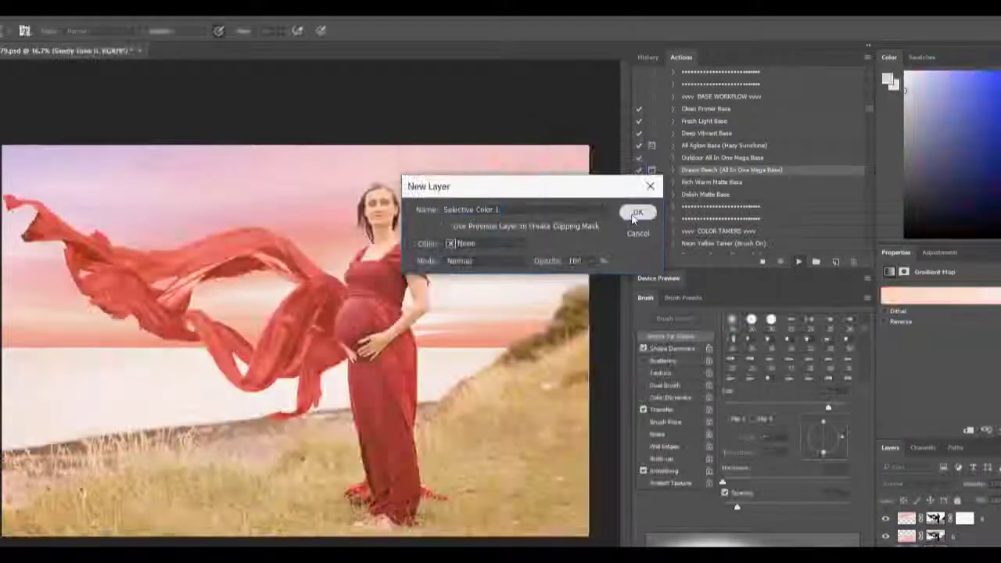
pyautogui.click(638, 210)
pyautogui.click(581, 172)
pyautogui.click(623, 210)
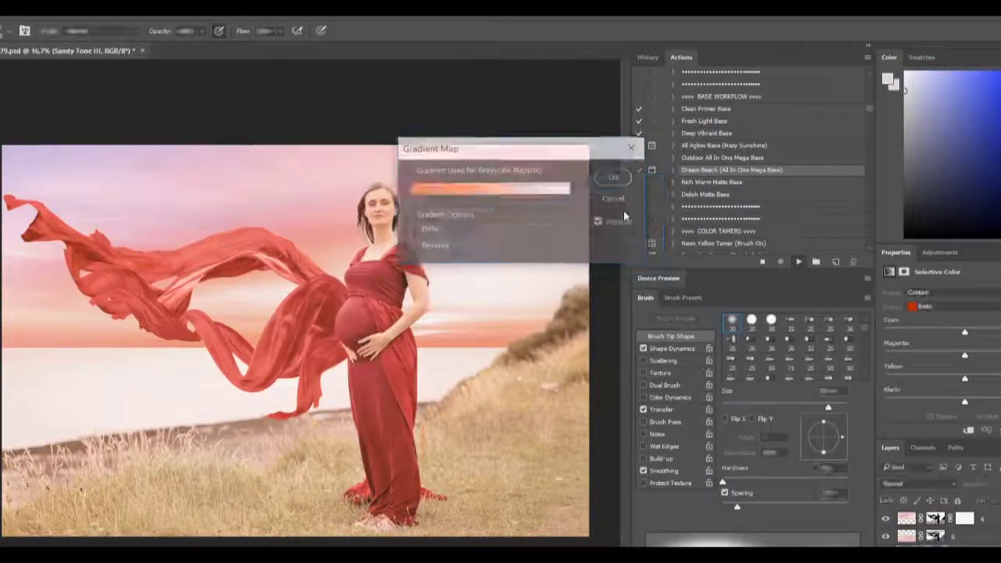
pyautogui.click(608, 182)
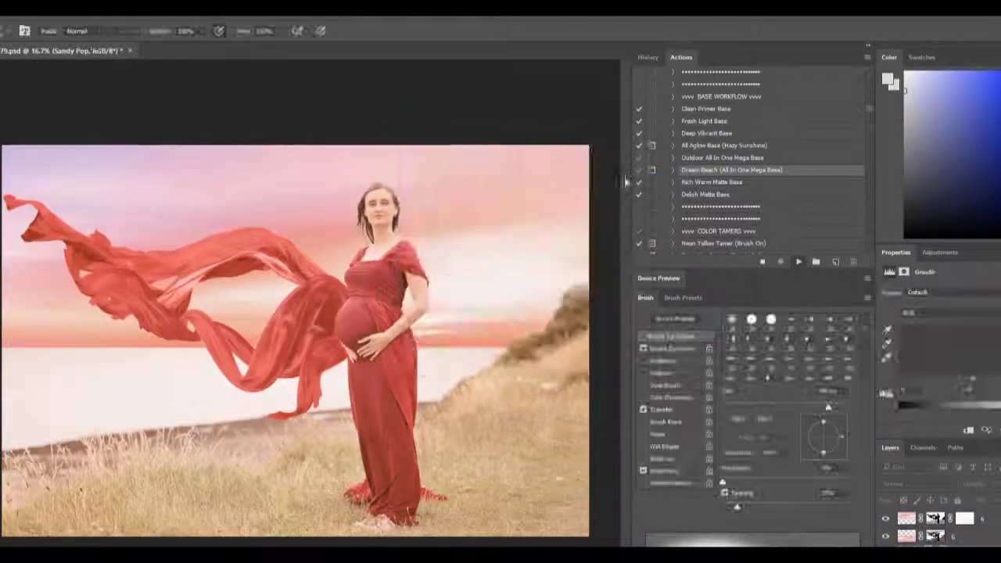
pyautogui.click(623, 177)
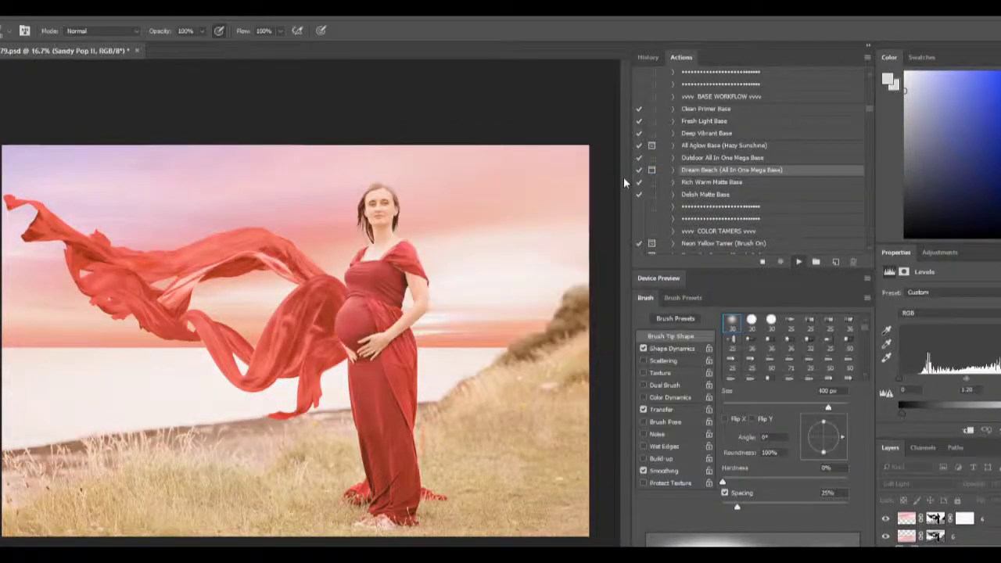
pyautogui.click(631, 213)
pyautogui.click(631, 205)
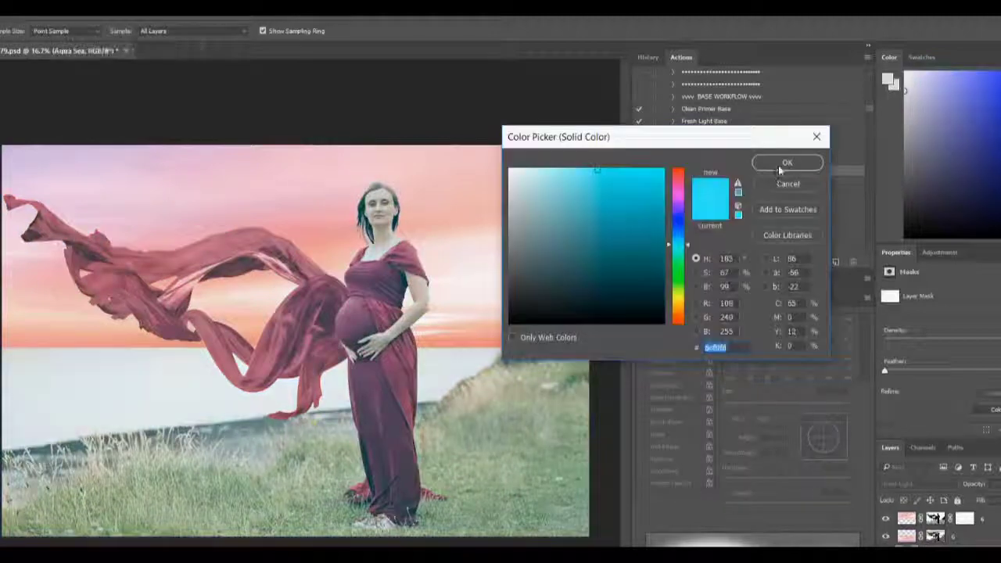
pyautogui.click(787, 162)
pyautogui.click(640, 209)
pyautogui.click(601, 190)
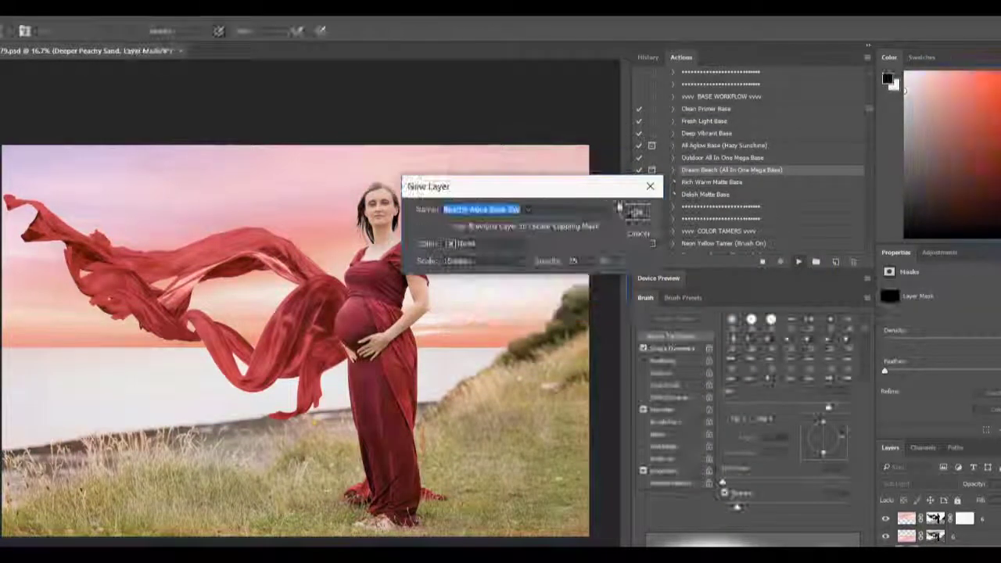
# Accept the Blue Sky, Soft Rose Hue, warming filter and Sunlight layers, moving the glow up-right.
pyautogui.press('Return')
pyautogui.click(601, 189)
pyautogui.click(638, 212)
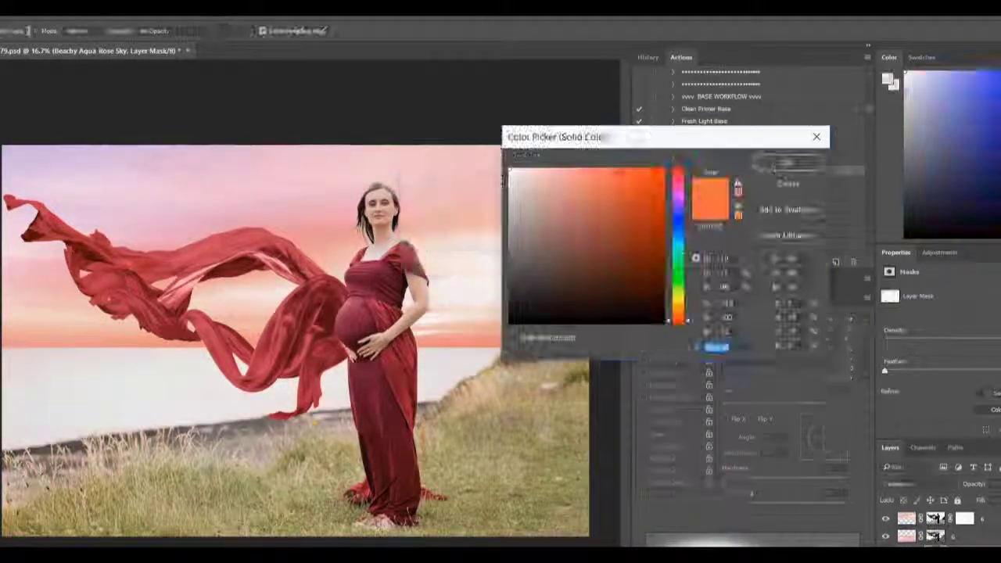
pyautogui.click(787, 162)
pyautogui.click(639, 212)
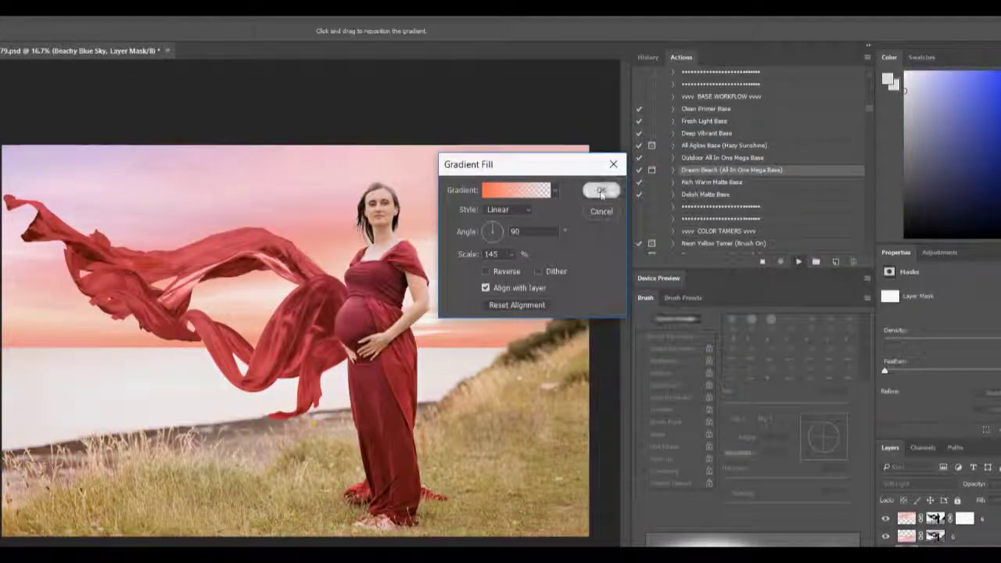
pyautogui.click(600, 189)
pyautogui.click(638, 212)
pyautogui.click(594, 177)
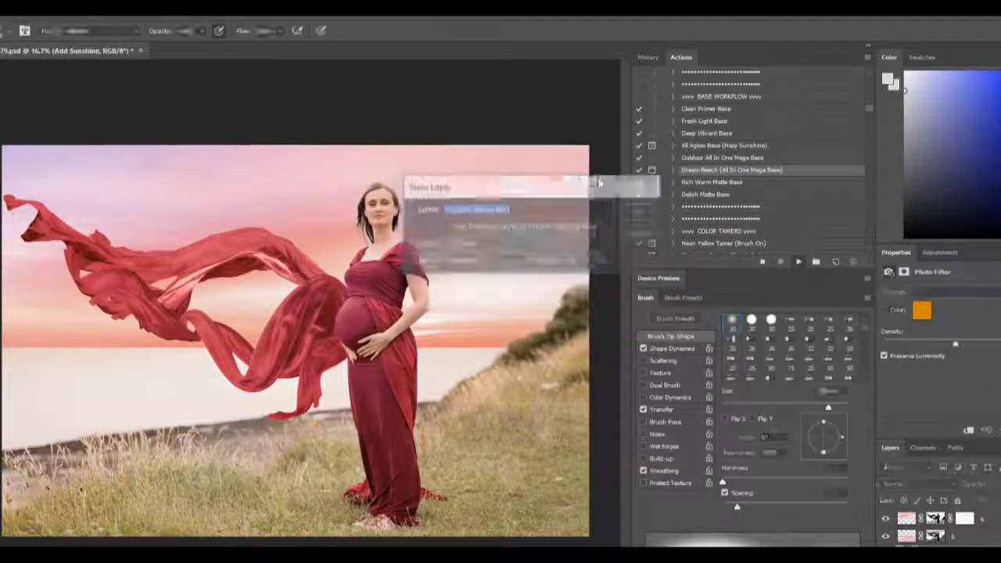
pyautogui.click(638, 212)
pyautogui.click(600, 189)
pyautogui.moveTo(229, 217); pyautogui.dragTo(393, 199)
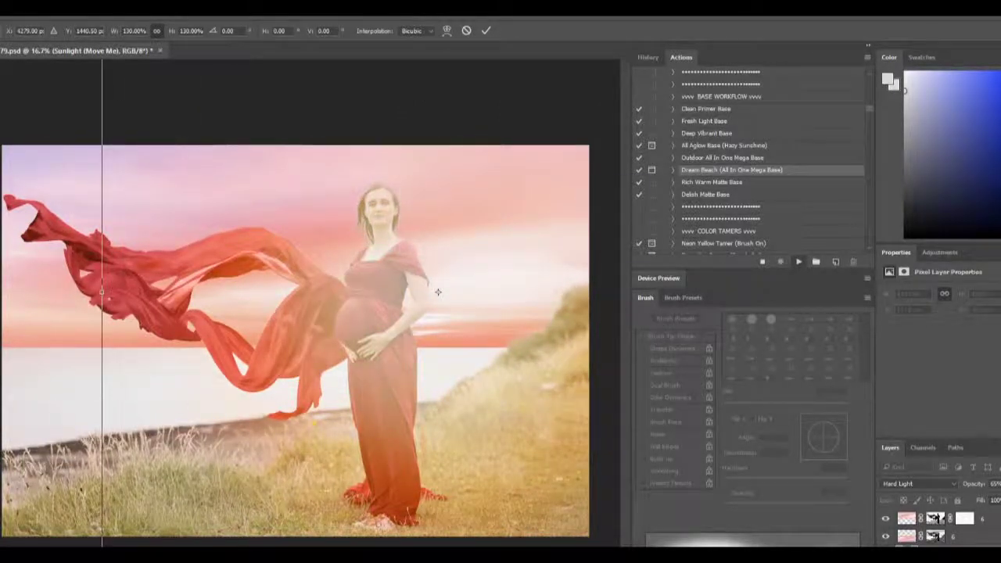
# Commit the sunlight glow's new position and accept the Hue/Saturation adjustment.
pyautogui.press('Return')
pyautogui.click(534, 243)
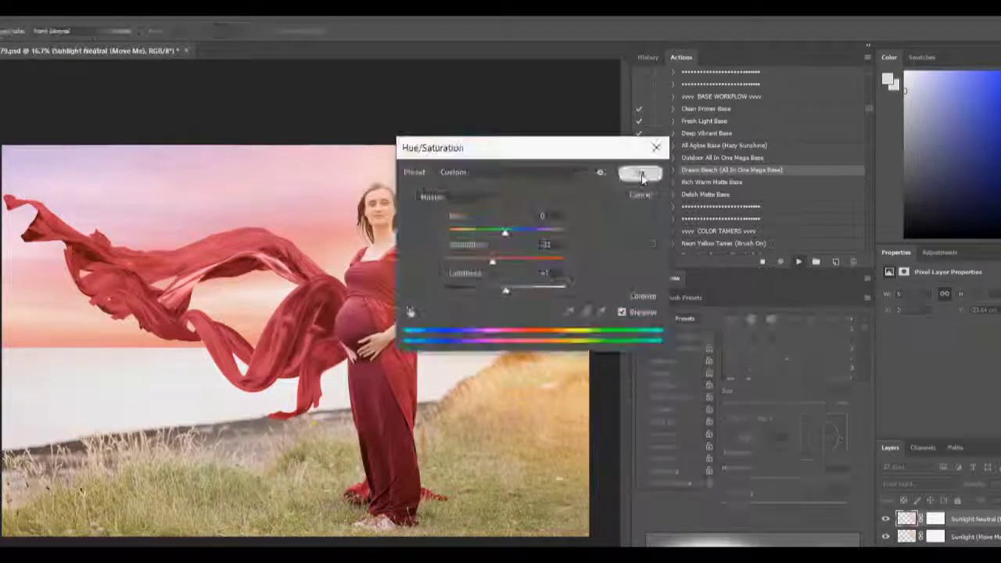
pyautogui.click(641, 175)
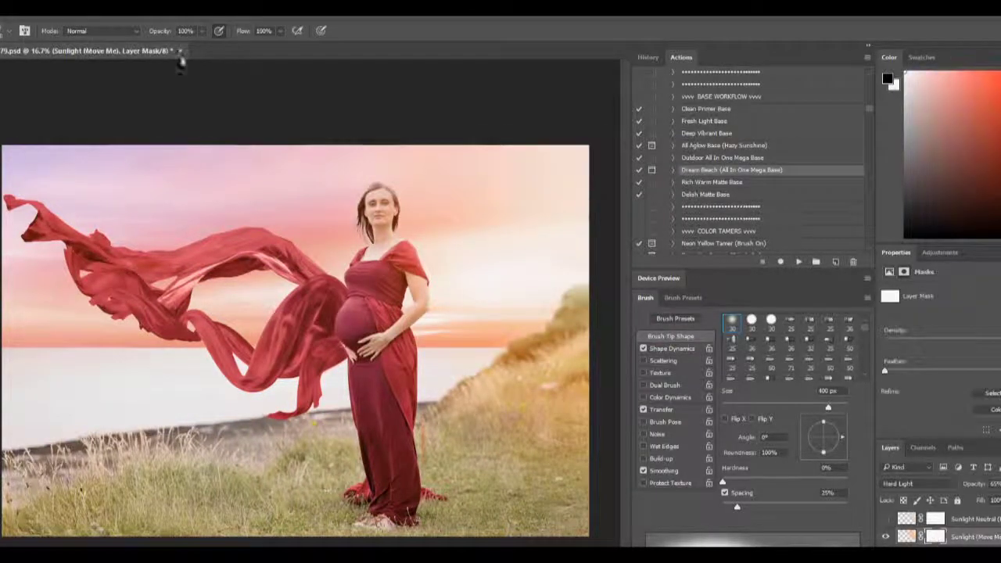
# Paint the sunlight glow off the woman's face at 36% opacity.
pyautogui.press('3')
pyautogui.press('6')
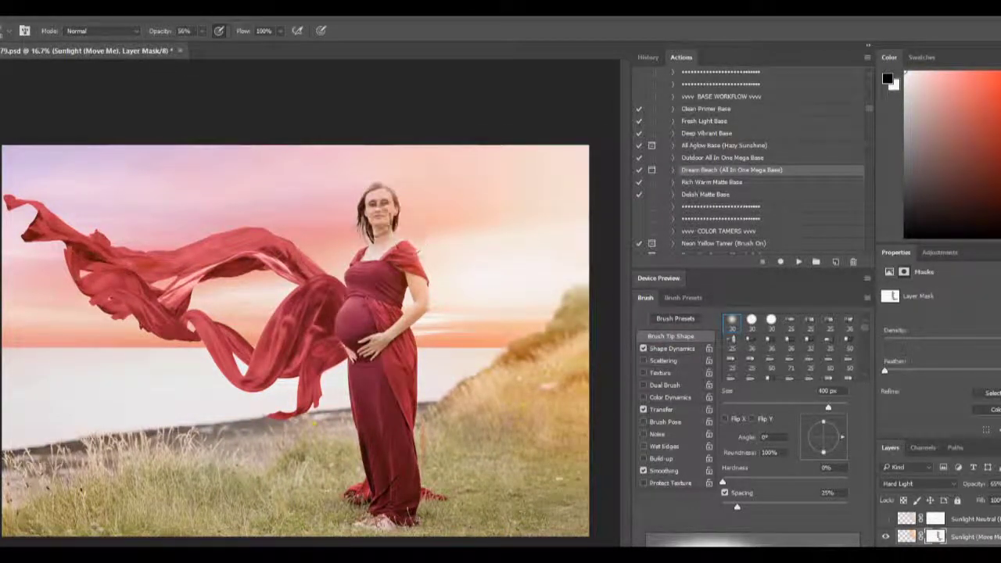
pyautogui.moveTo(382, 205); pyautogui.dragTo(380, 211)
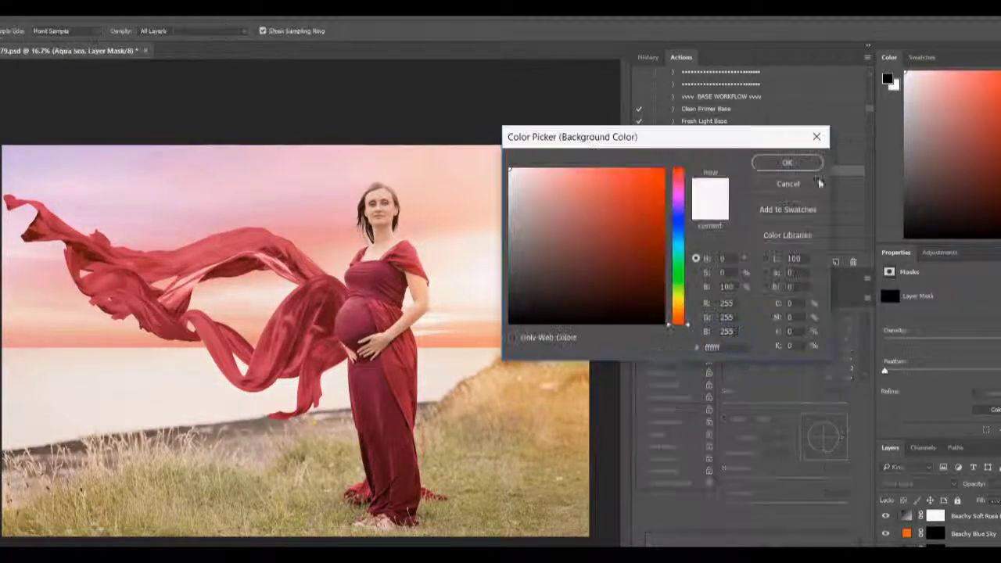
# Paint pale aqua into the sea along the horizon, keeping it off the shoreline.
pyautogui.moveTo(25, 352); pyautogui.dragTo(437, 362)
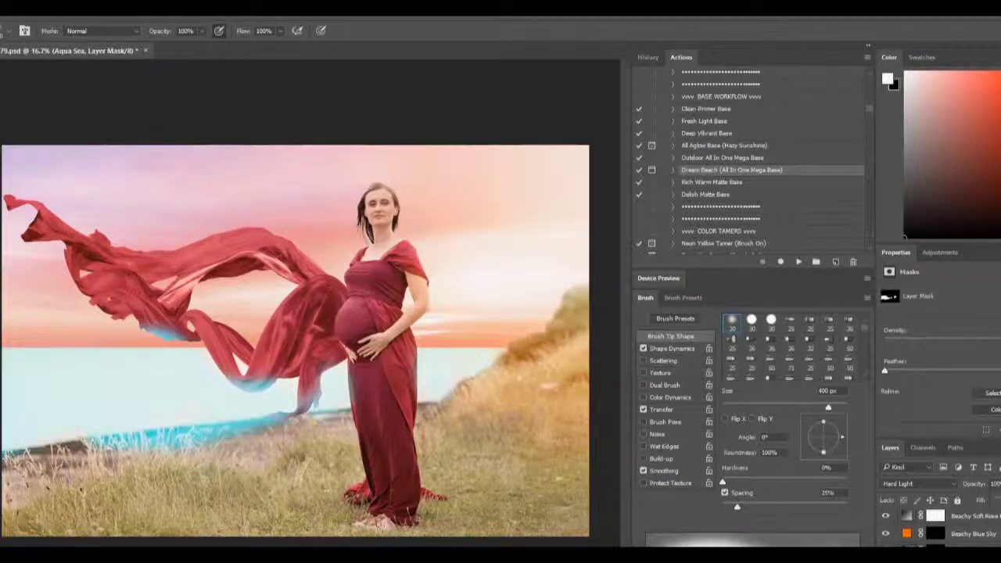
pyautogui.moveTo(19, 434); pyautogui.dragTo(309, 418)
pyautogui.press('[')
pyautogui.press('[')
pyautogui.press('[')
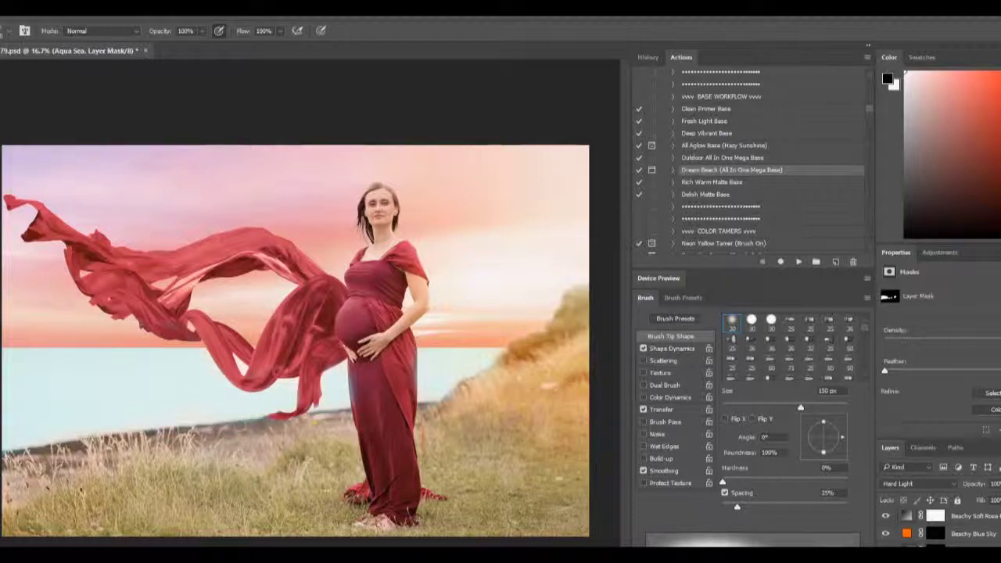
# Set the Sunlight glow layer's blend mode to Overlay.
pyautogui.click(969, 519)
pyautogui.click(915, 483)
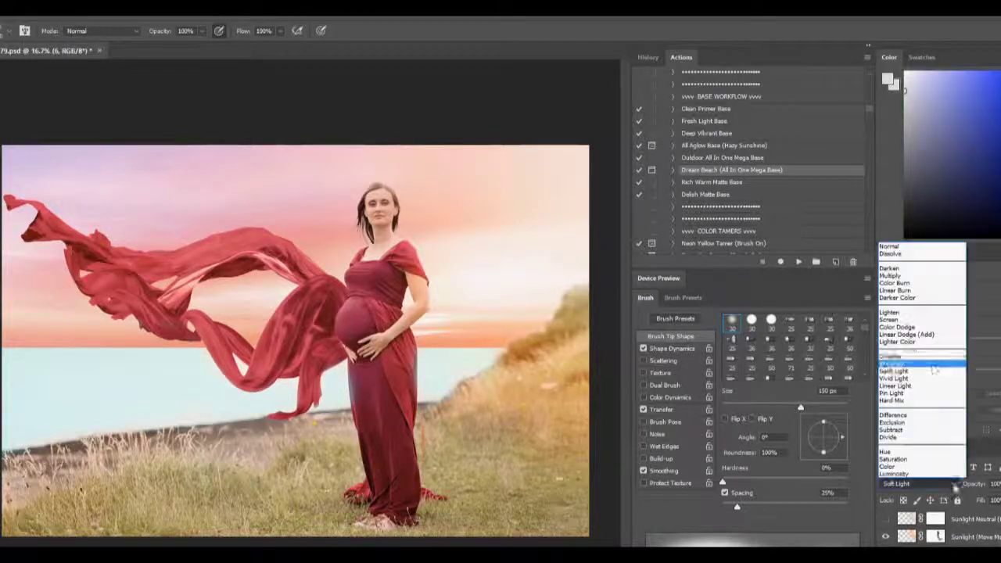
pyautogui.click(931, 363)
# Mask the glow off the lower grass with an 800 px brush, then soften the fabric at 37%.
pyautogui.click(935, 518)
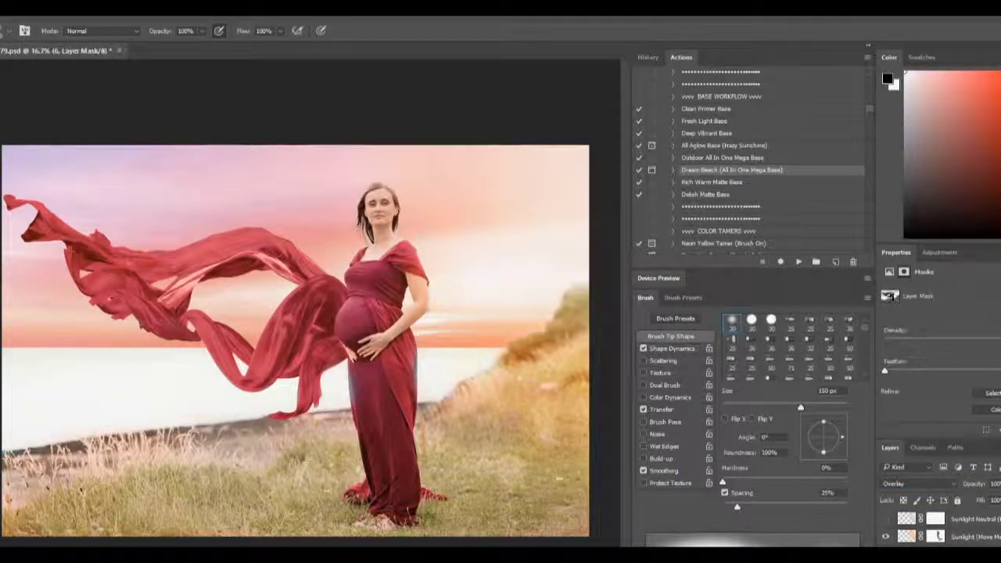
pyautogui.press(']')
pyautogui.press(']')
pyautogui.press(']')
pyautogui.moveTo(548, 438); pyautogui.dragTo(31, 520)
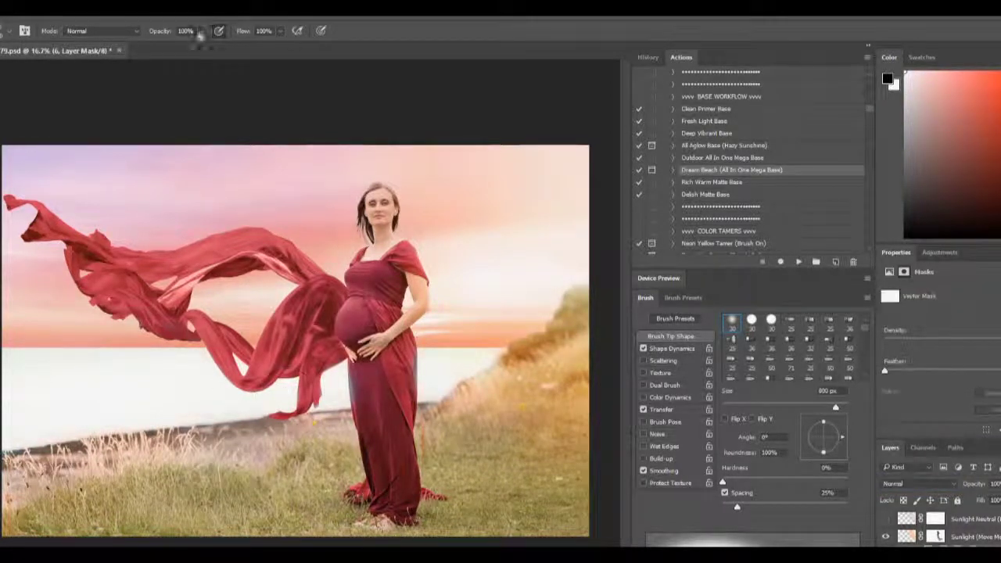
pyautogui.press('3')
pyautogui.press('7')
pyautogui.press('[')
pyautogui.press('[')
pyautogui.press('[')
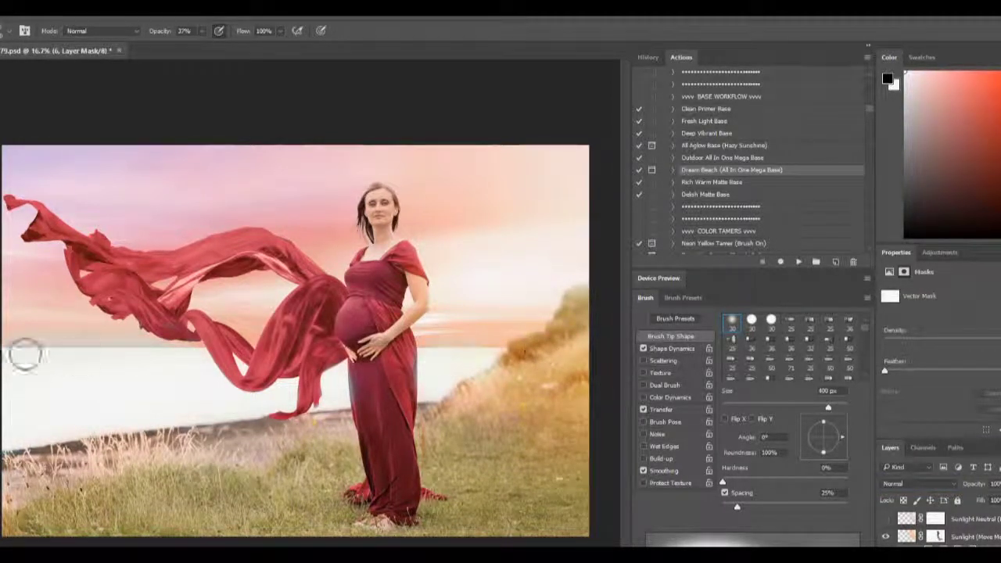
pyautogui.moveTo(78, 332); pyautogui.dragTo(205, 328)
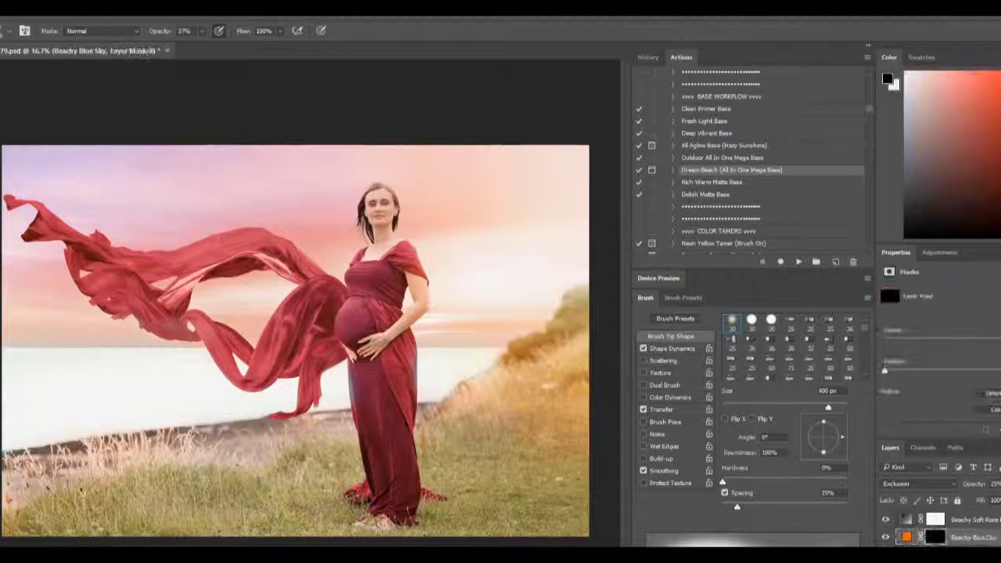
pyautogui.press('x')
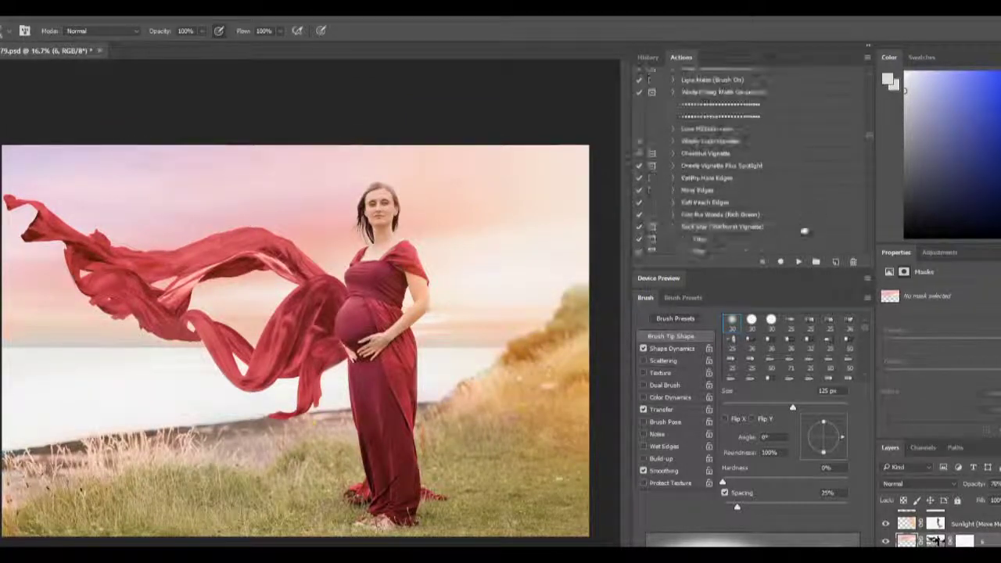
# Stretch the Rock Star starburst vignette selection around the woman and commit it.
pyautogui.press('Return')
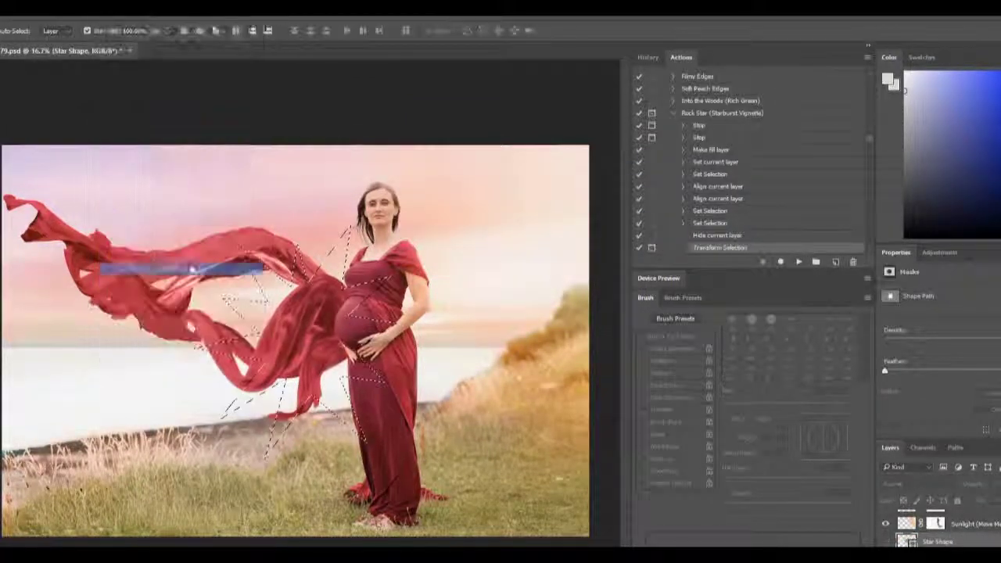
pyautogui.moveTo(387, 151); pyautogui.dragTo(367, 89)
pyautogui.moveTo(264, 295); pyautogui.dragTo(224, 296)
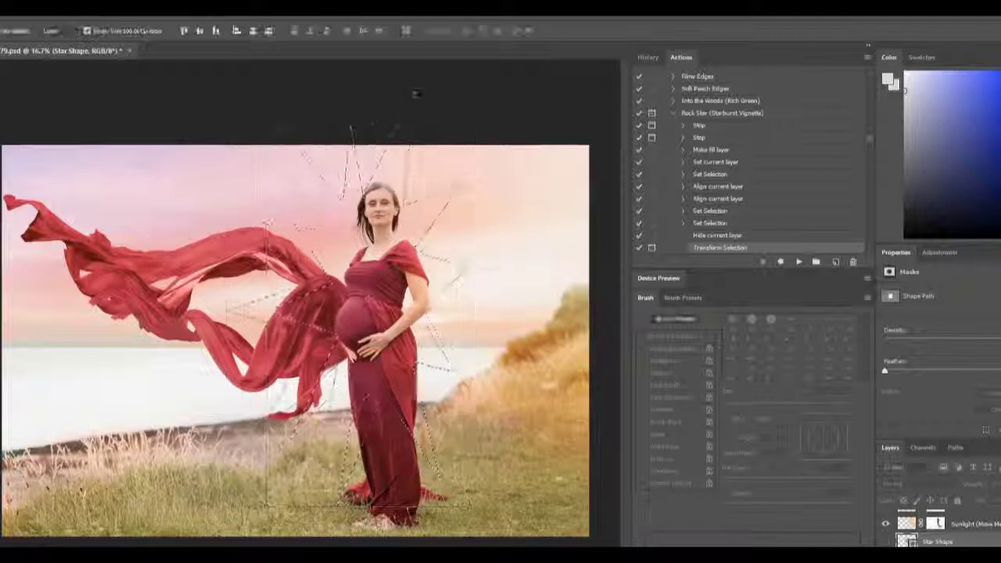
pyautogui.press('Return')
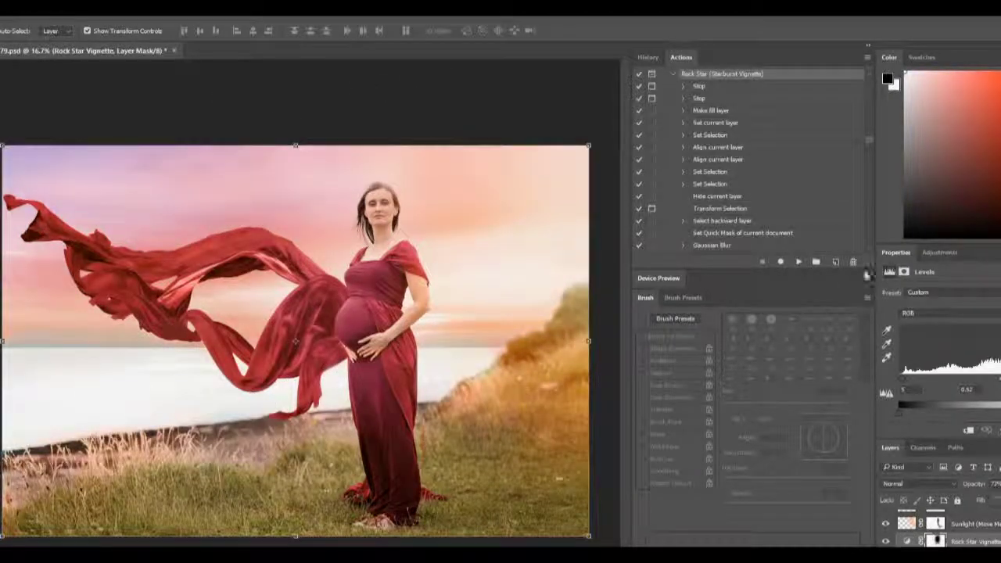
# Run the Cat's Pajamas (Finish Boost) action for the final colour boost.
pyautogui.scroll(-5, 864, 144)
pyautogui.click(829, 181)
pyautogui.click(798, 262)
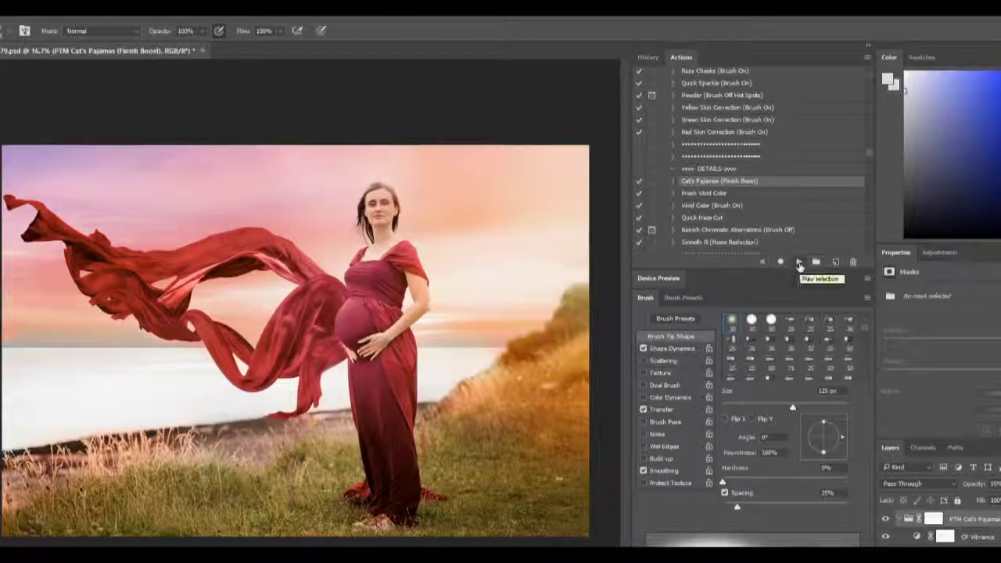